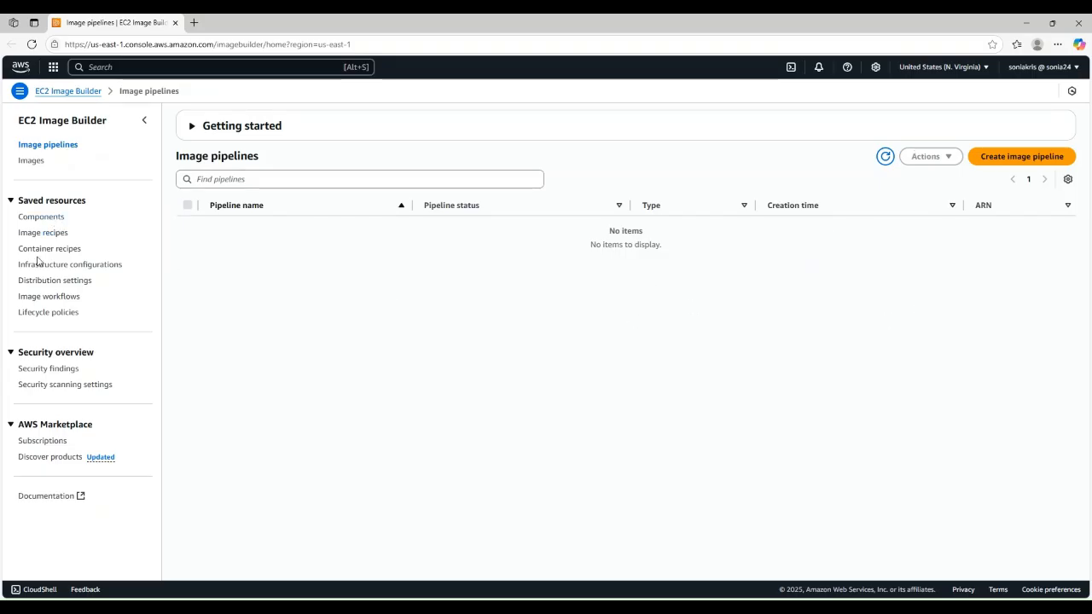
Step: Start a new image recipe named myFirstRecipe with version 1.0.0
left_click(49, 234)
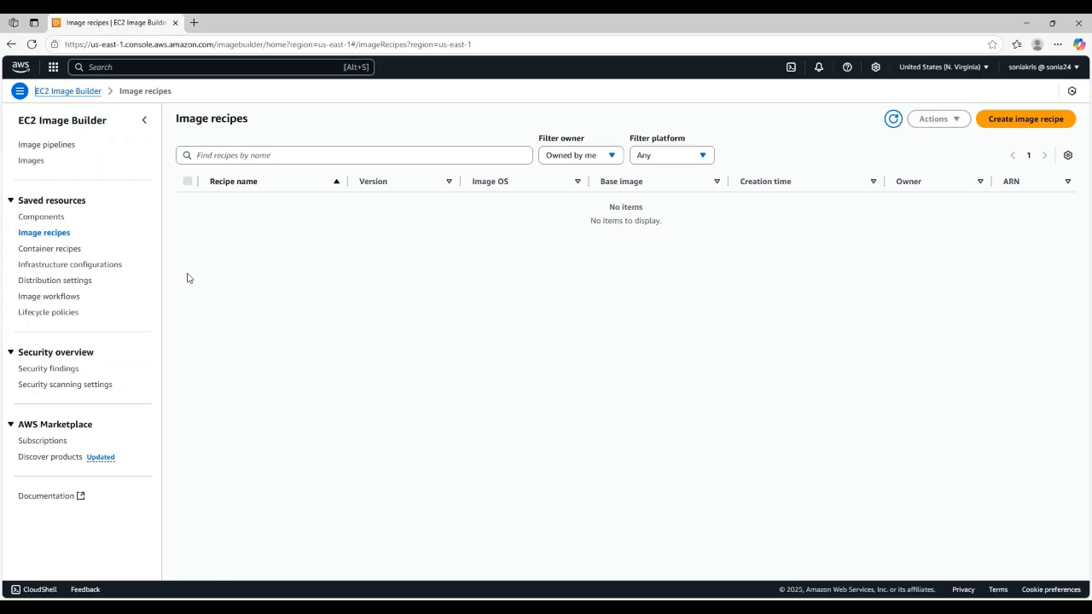
left_click(1015, 124)
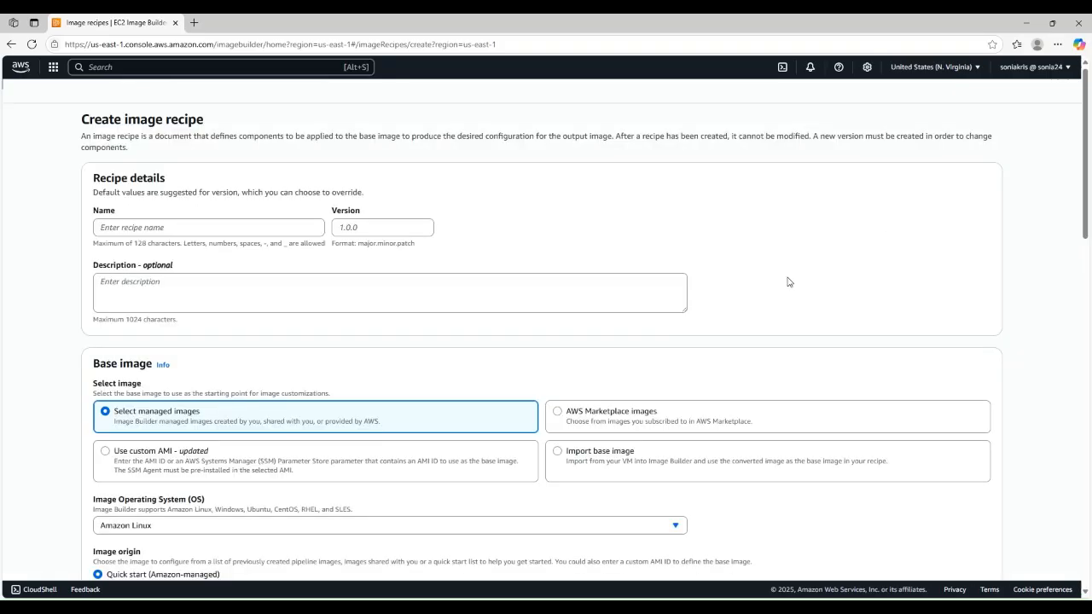
left_click(166, 226)
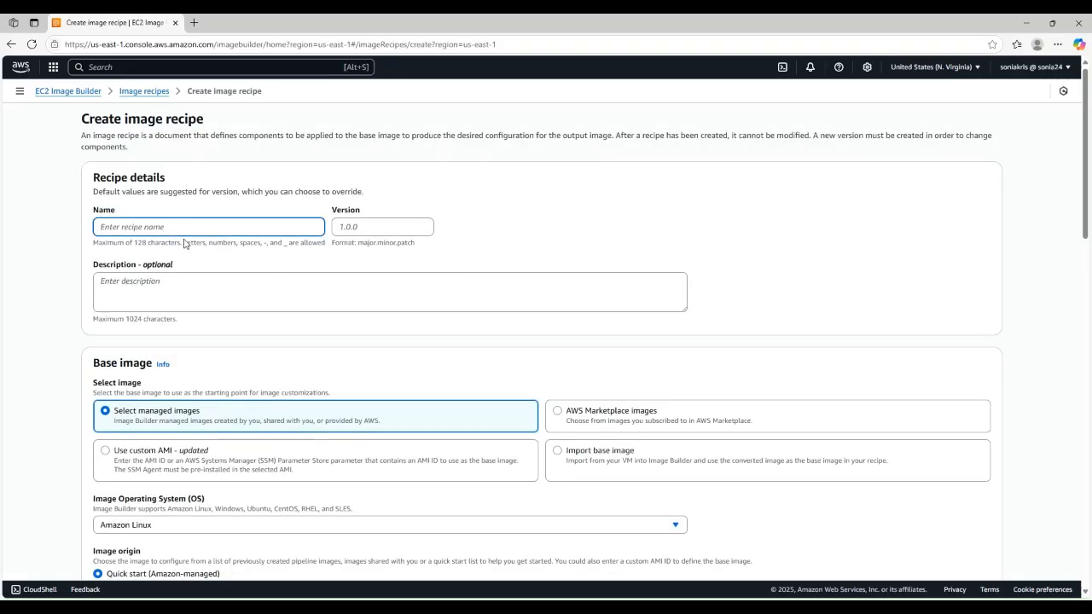
type("myFirst")
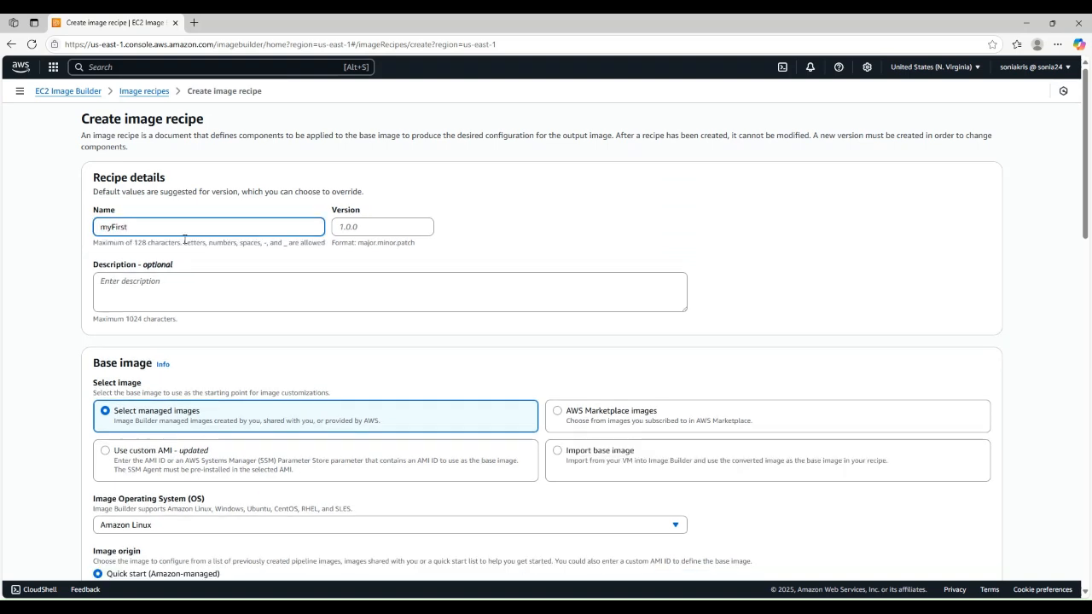
type("Recipe")
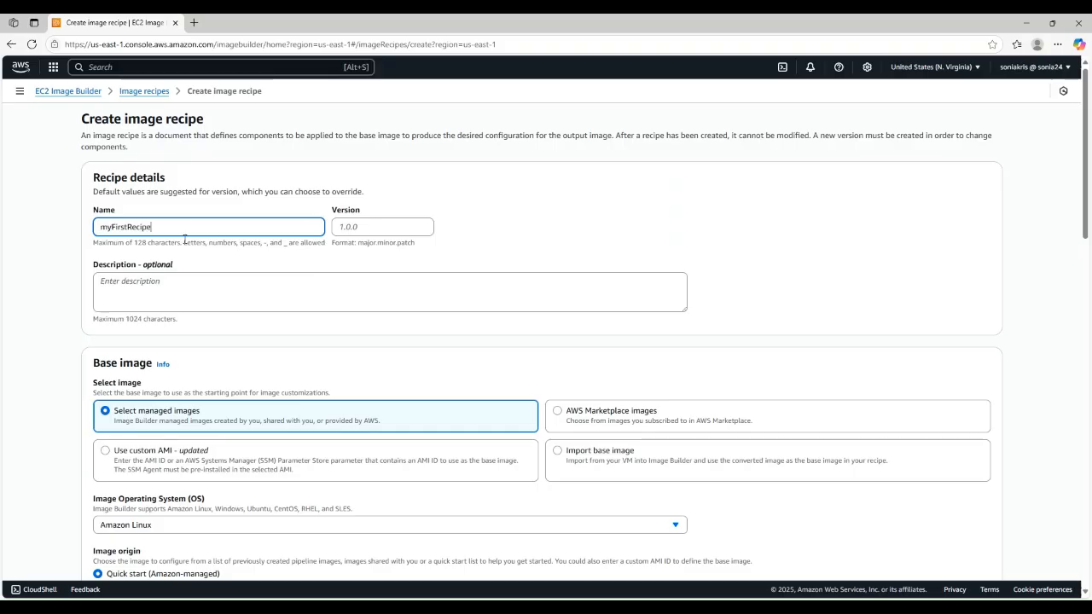
left_click(352, 225)
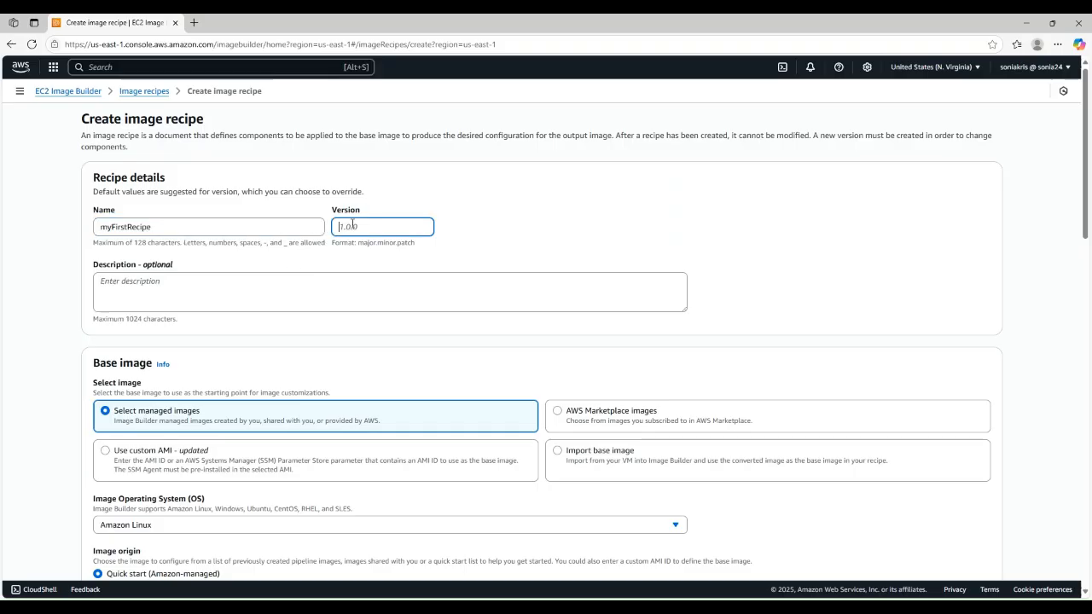
type("1.0")
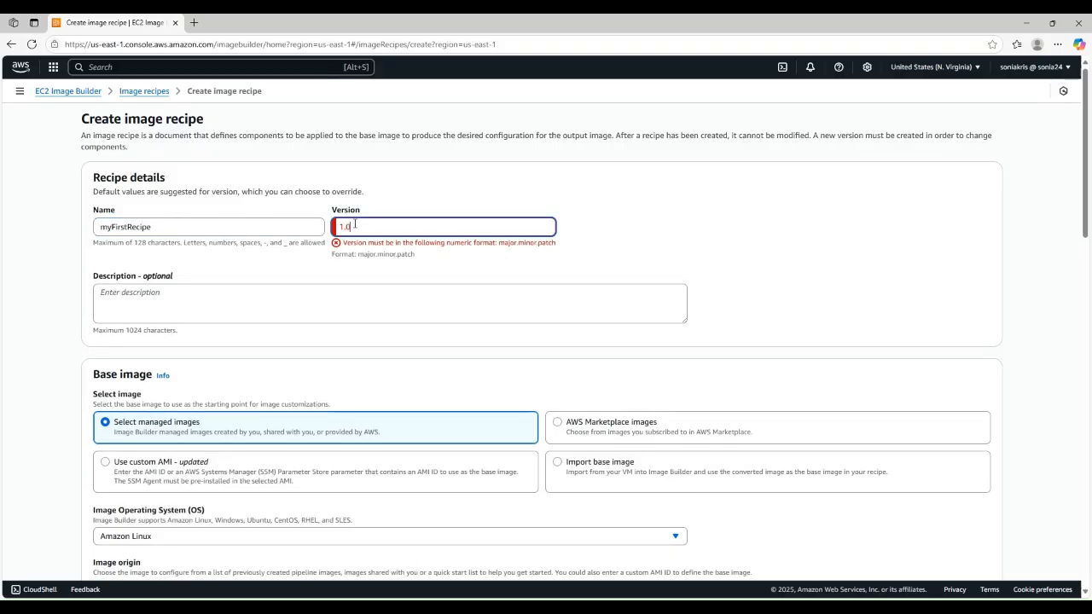
type(".0")
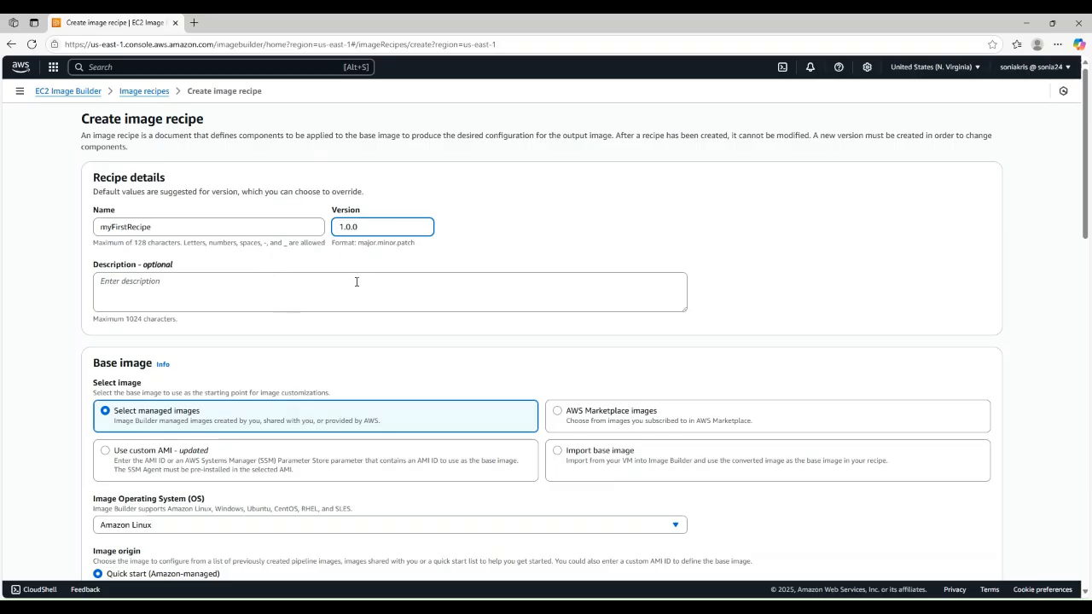
scroll(273, 304, "down", 1)
left_click(222, 234)
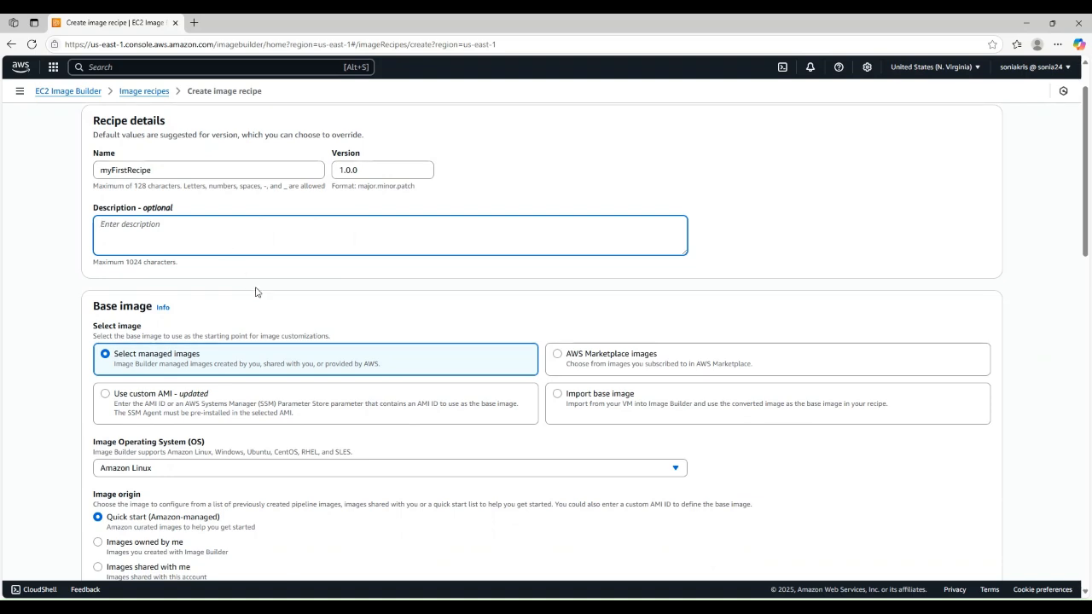
Step: Choose Amazon Linux as the base image operating system and Amazon Linux 2023 x86 as the image name
scroll(256, 295, "down", 1)
scroll(174, 321, "down", 1)
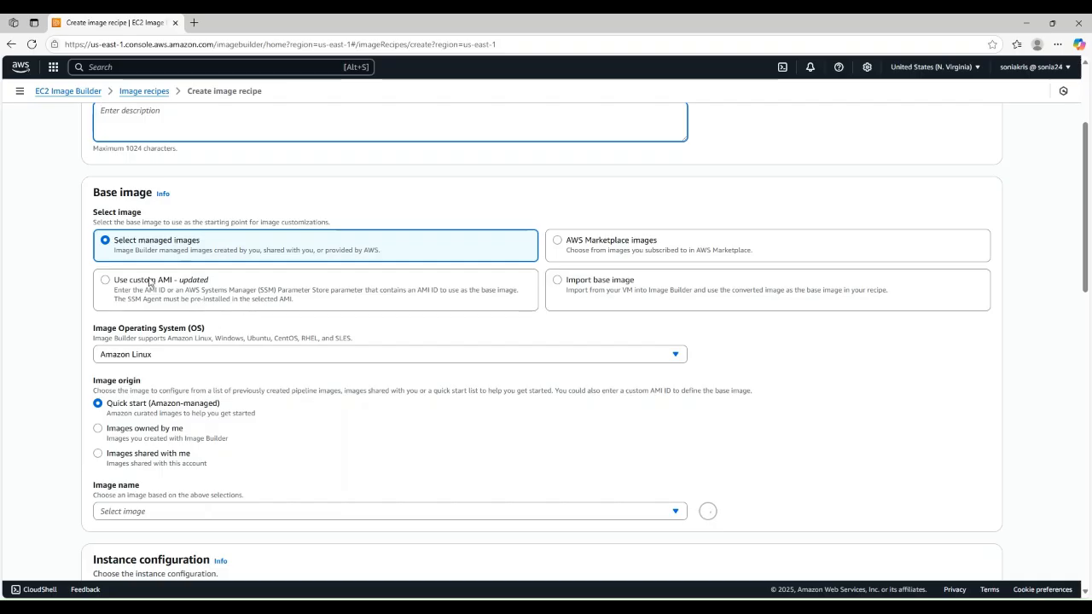
left_click(193, 353)
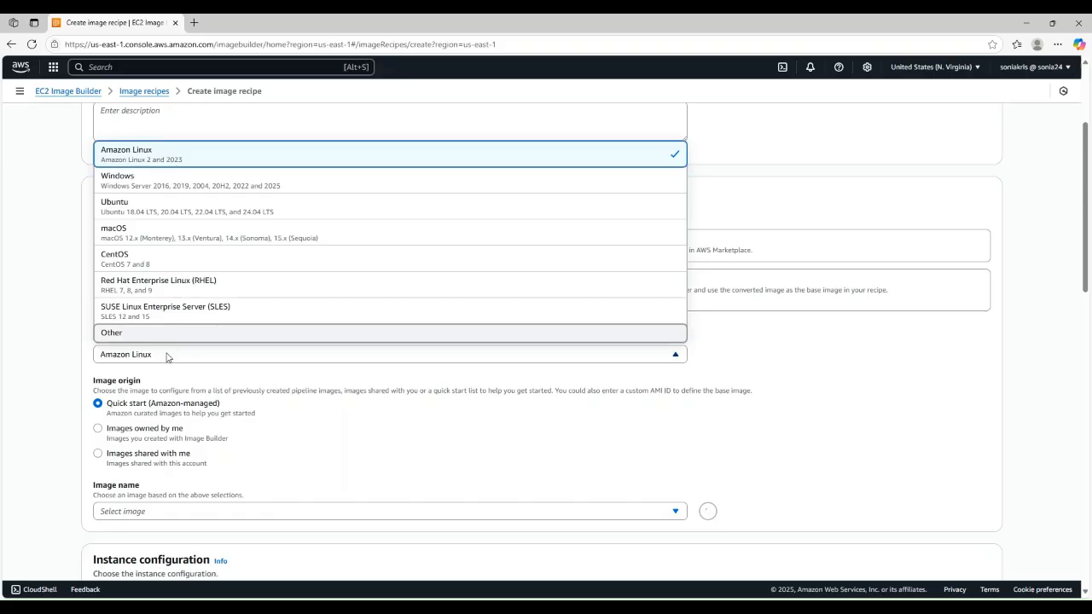
left_click(178, 154)
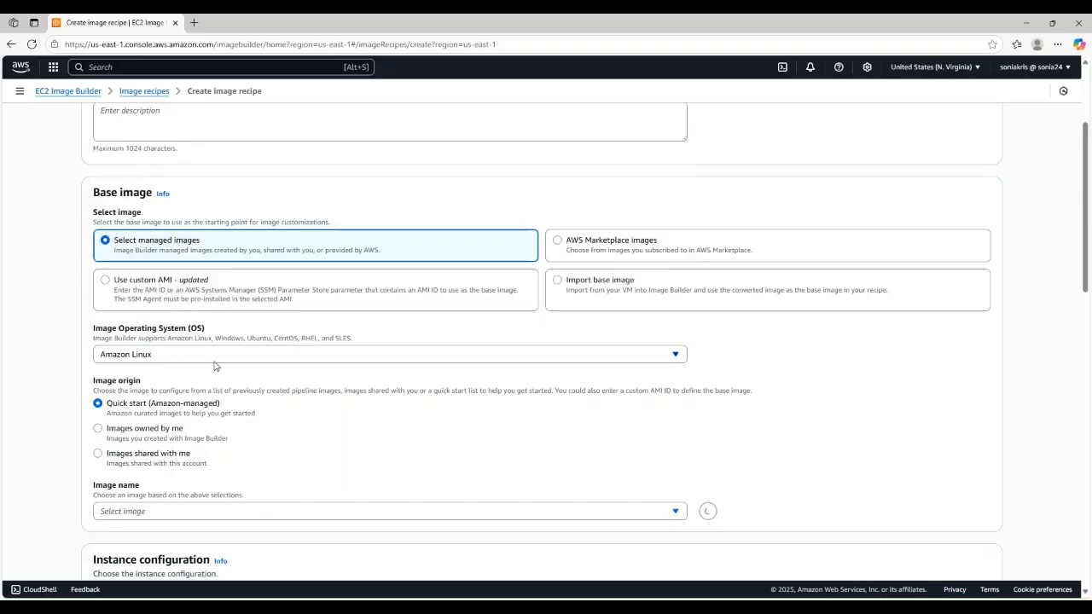
scroll(222, 367, "down", 2)
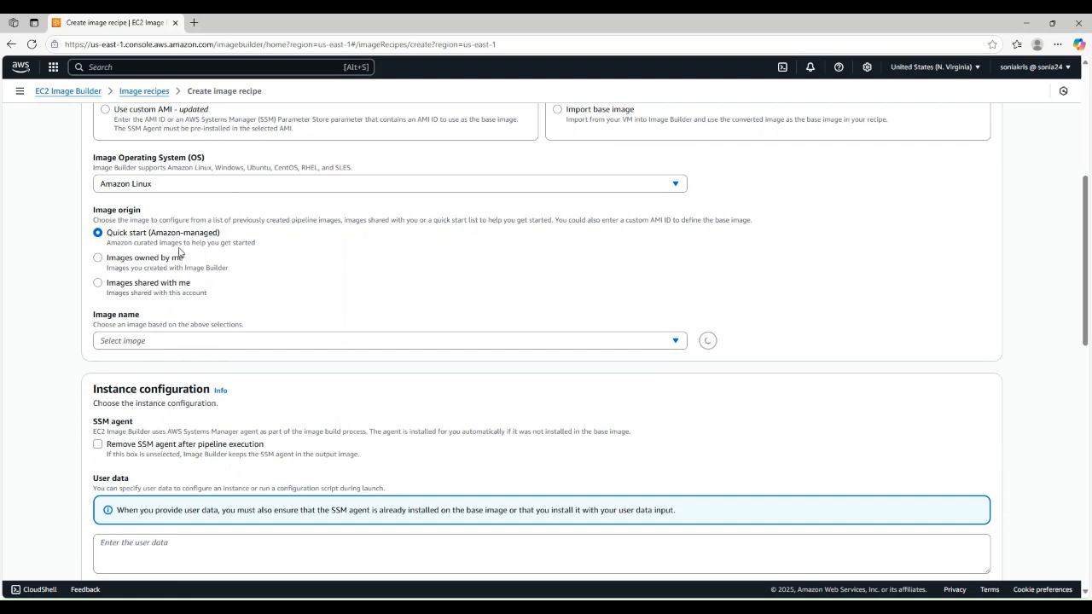
scroll(176, 260, "down", 1)
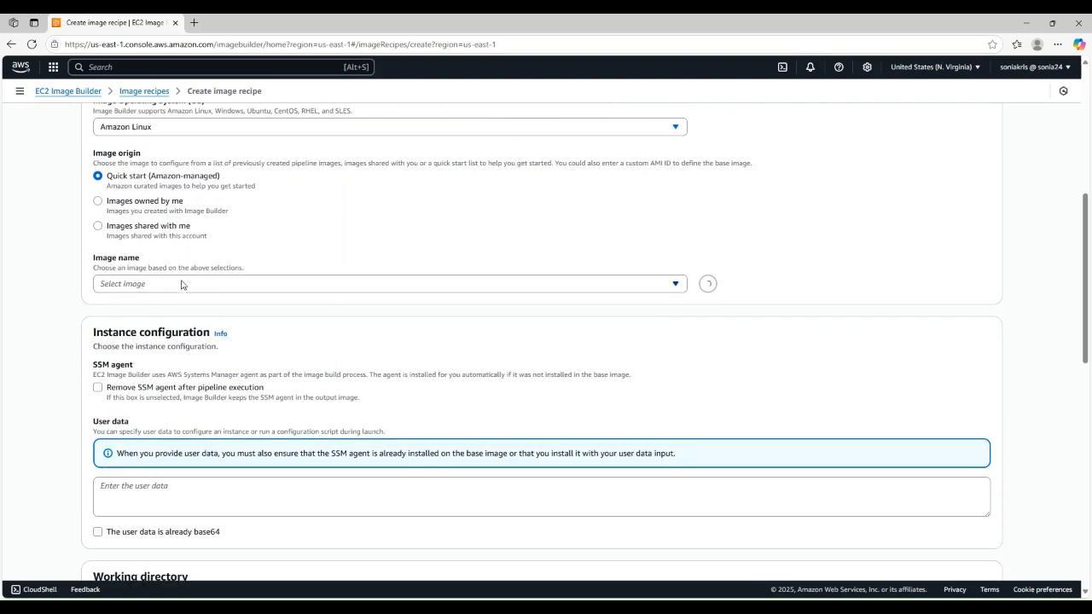
left_click(173, 283)
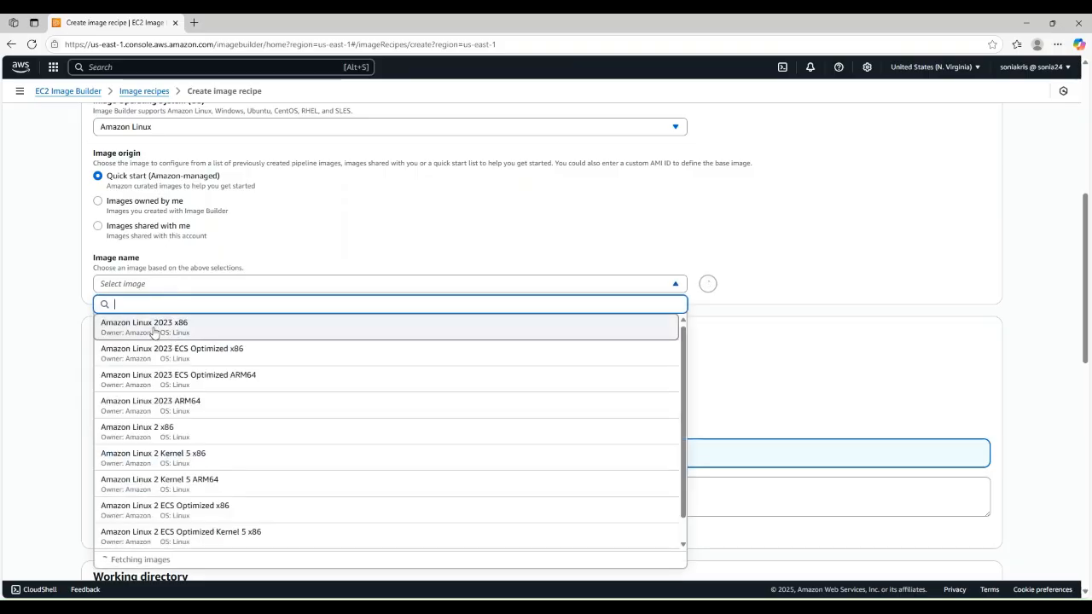
left_click(154, 332)
Step: Browse the Amazon managed build components and select amazon-corretto-11
scroll(237, 339, "down", 1)
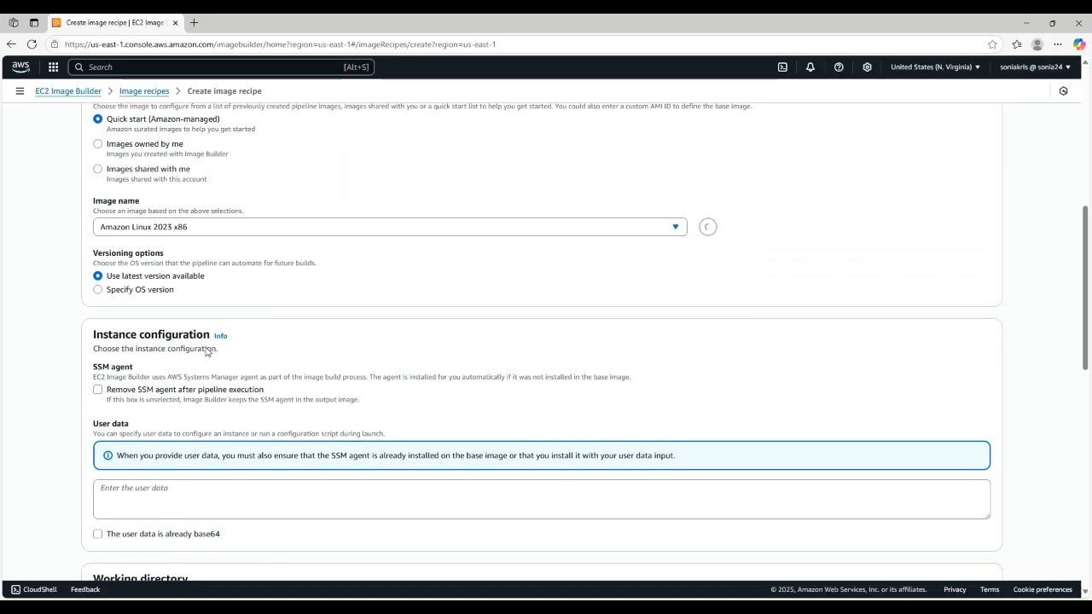
scroll(112, 362, "down", 4)
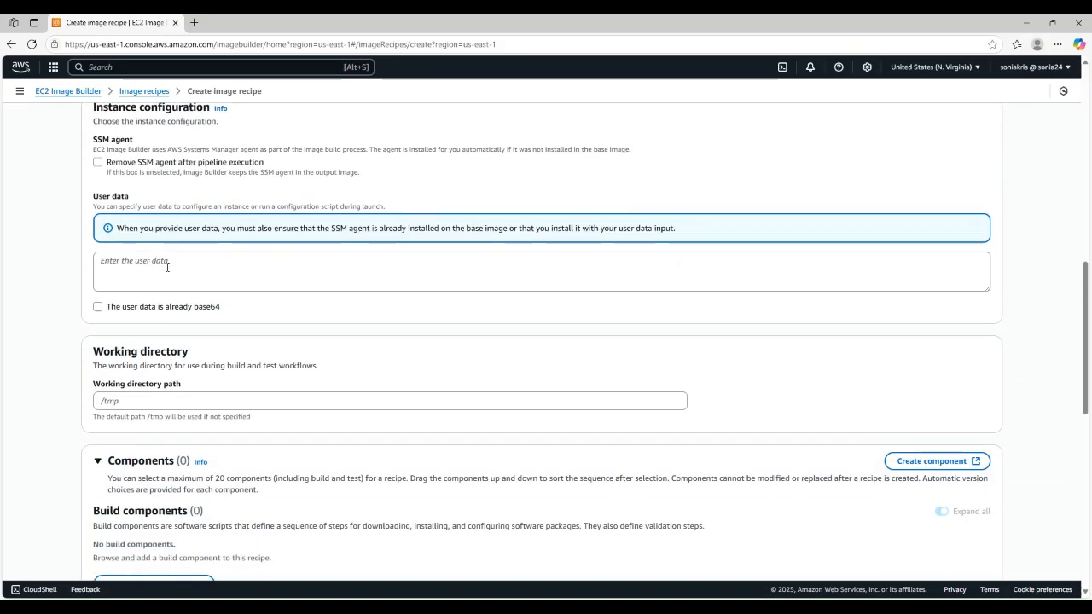
scroll(174, 310, "down", 2)
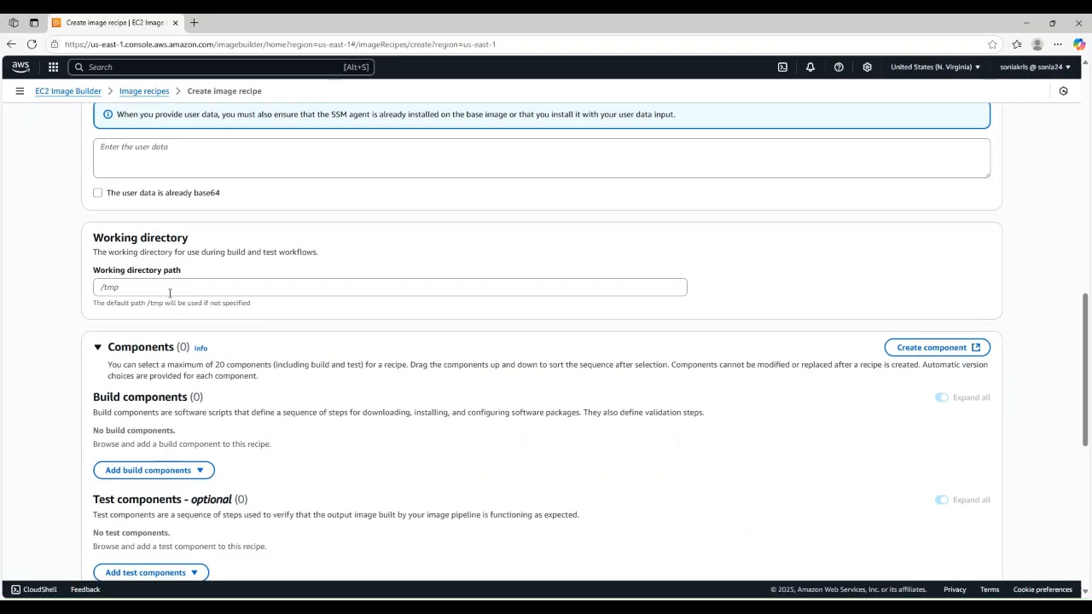
scroll(170, 291, "down", 2)
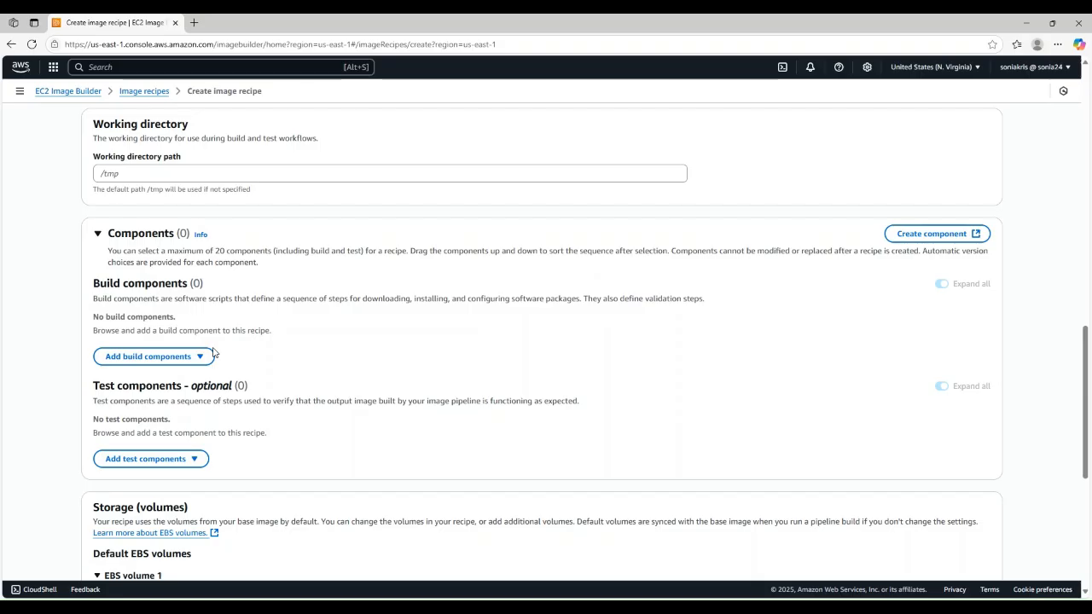
left_click(168, 359)
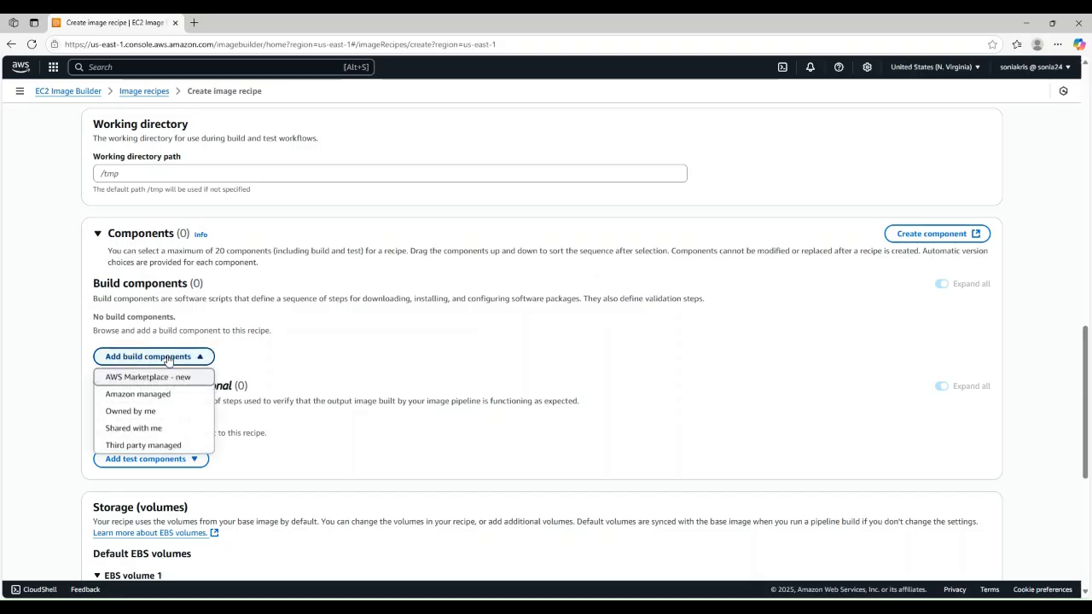
left_click(141, 398)
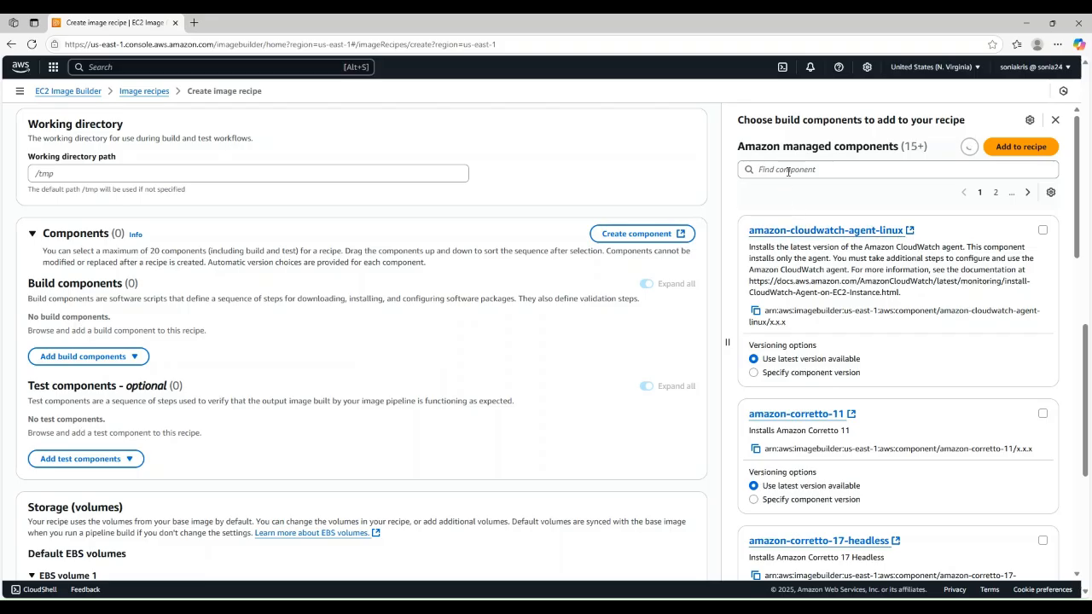
scroll(779, 211, "down", 2)
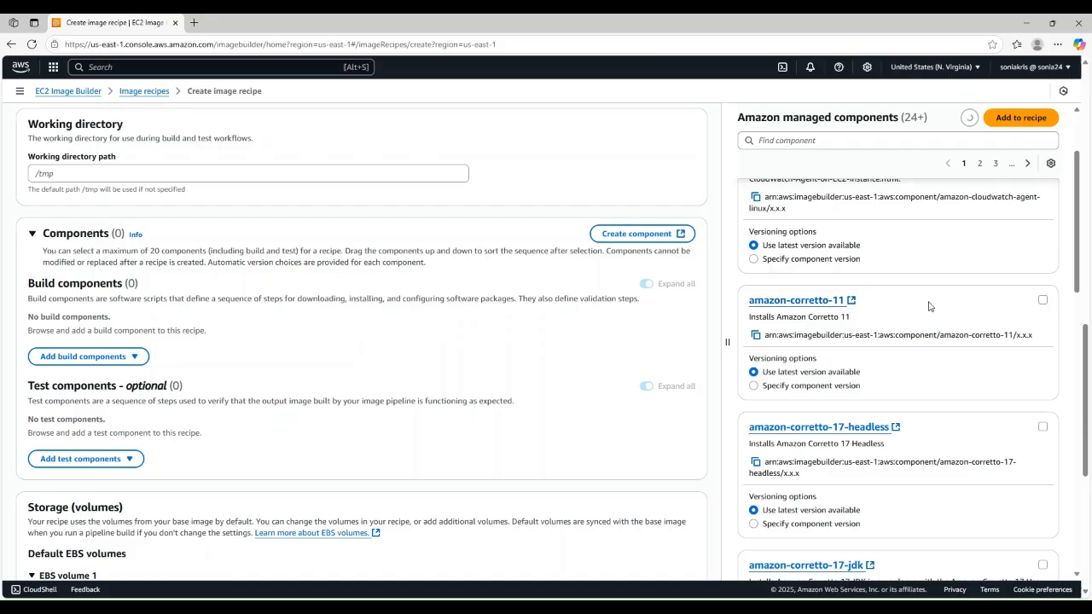
left_click(1043, 301)
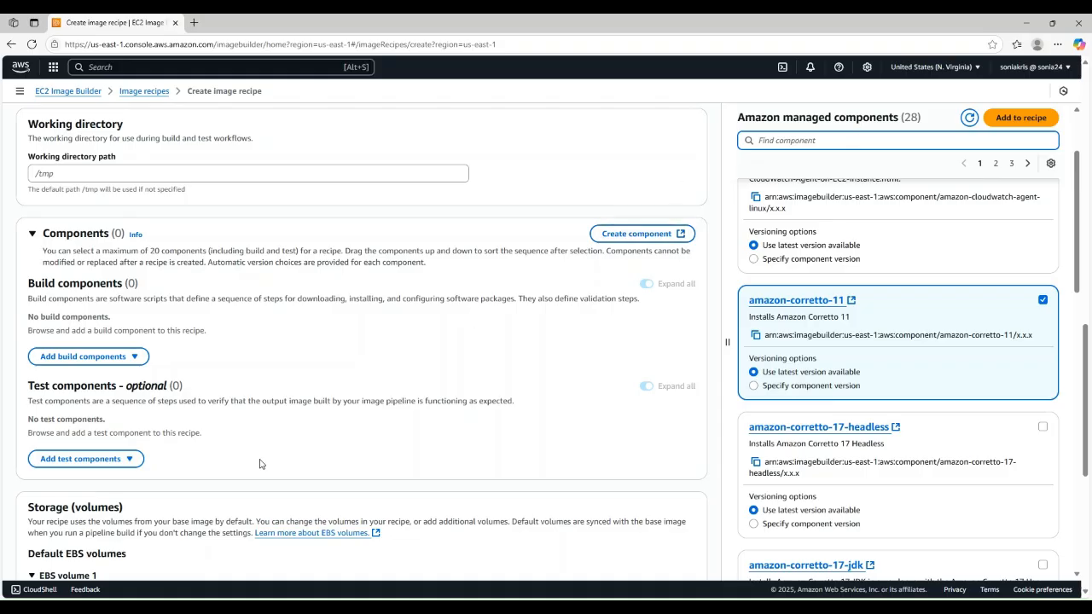
Step: Search the build components for "stig", select stig-build-linux-medium, and add the selected components to the recipe
type("stig")
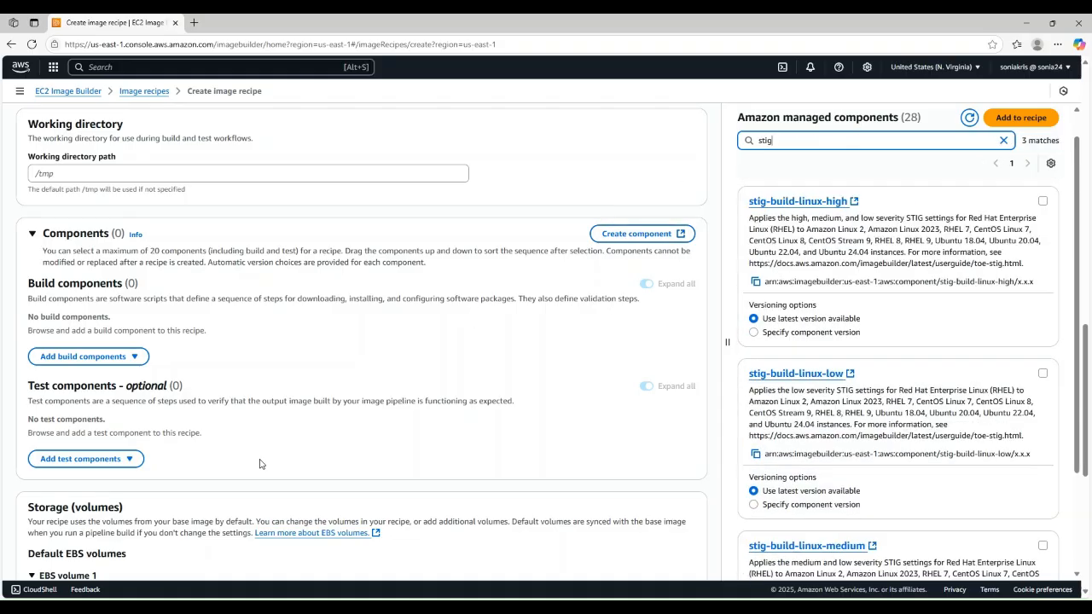
scroll(908, 420, "down", 2)
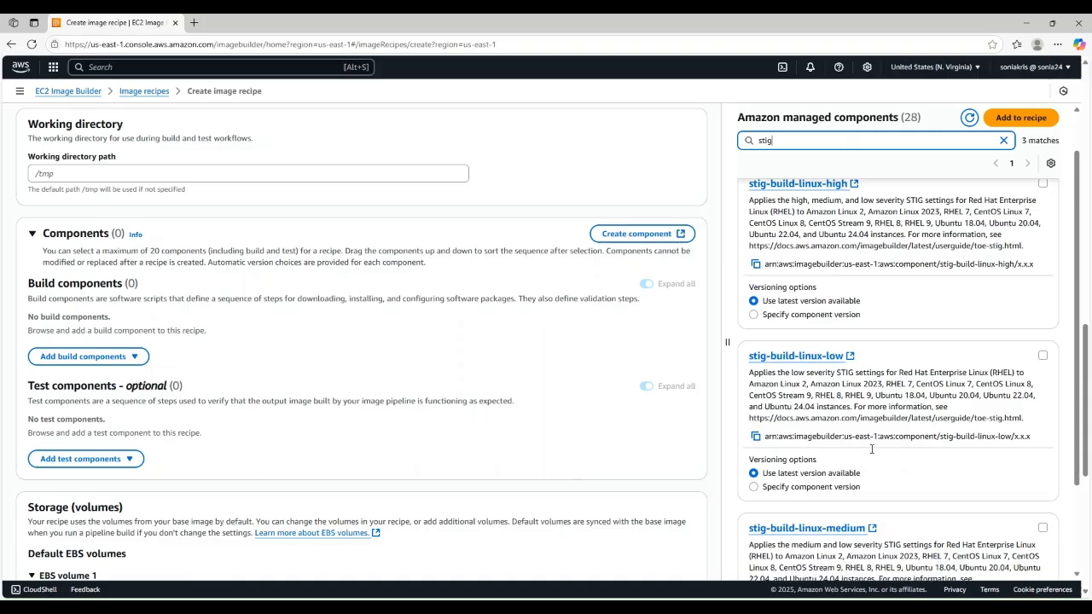
left_click(1043, 436)
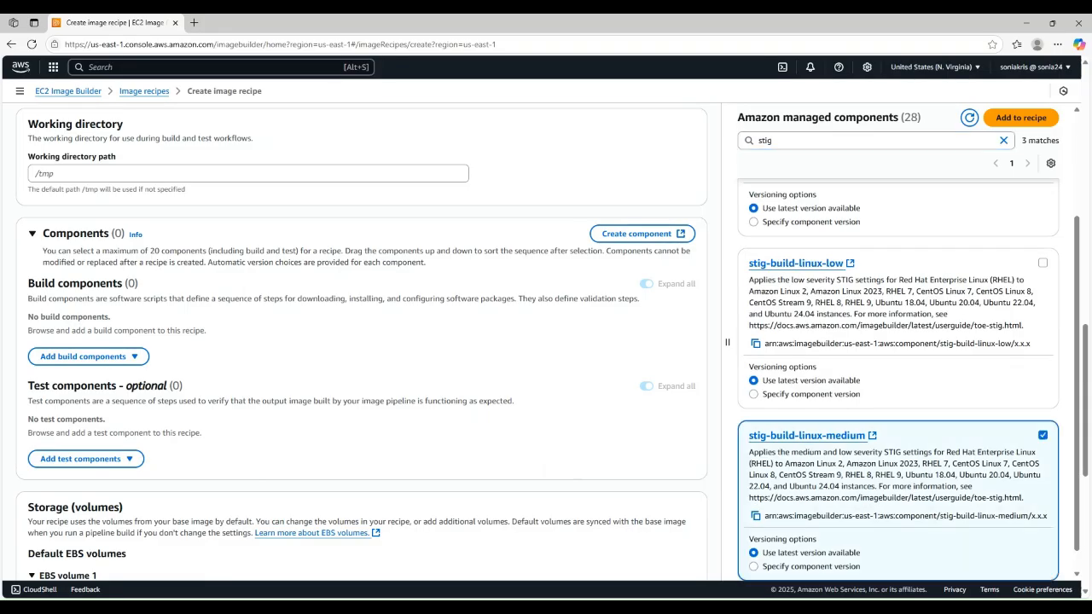
left_click(1015, 120)
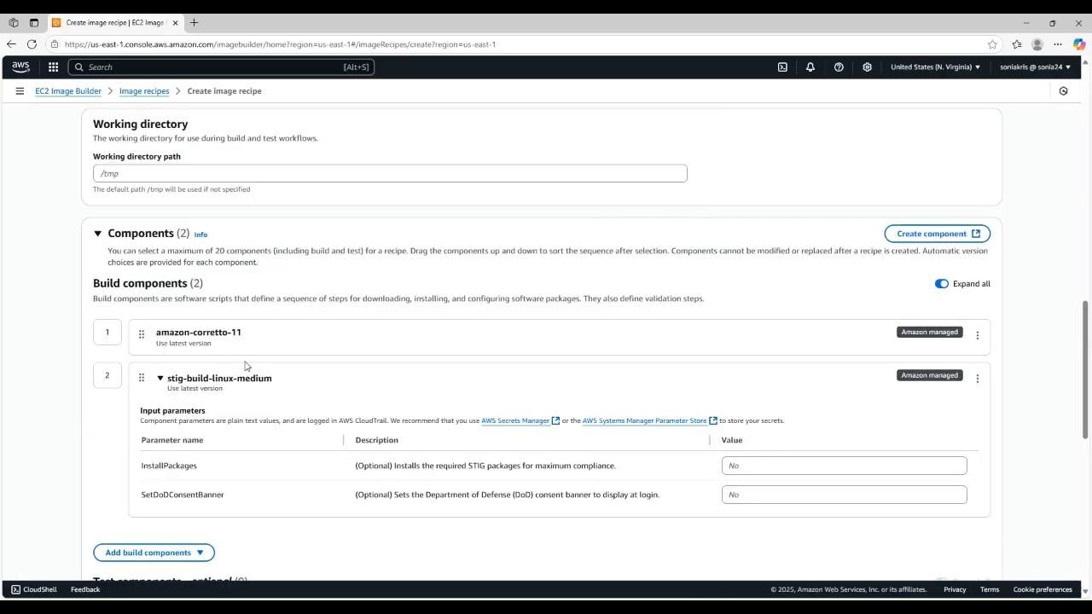
Step: Search the Amazon managed test components for "simple" and add simple-boot-test-linux, using the latest version, to the recipe
scroll(267, 441, "down", 2)
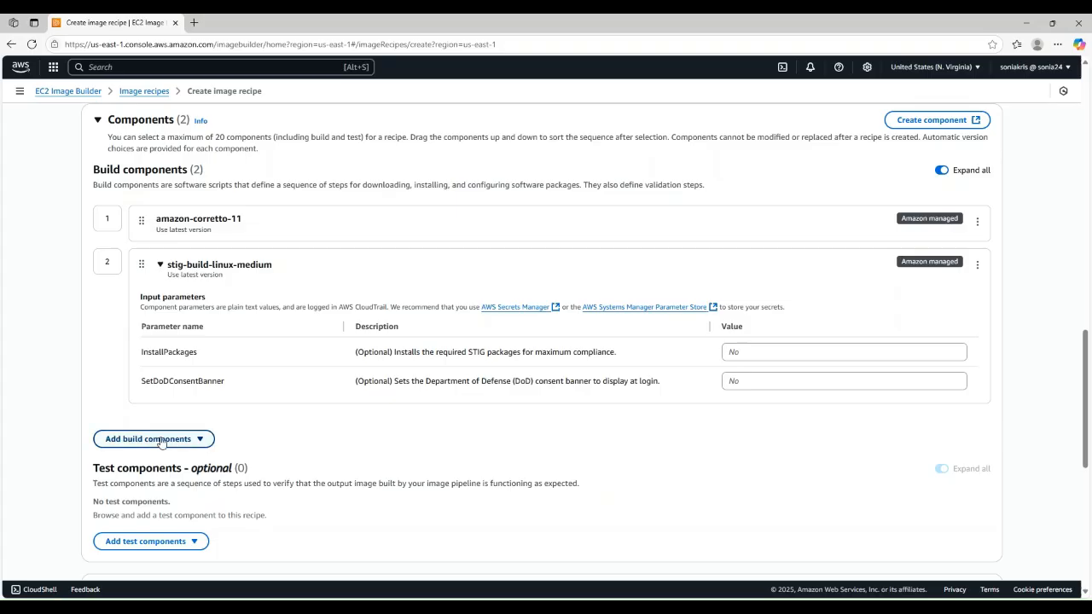
scroll(160, 441, "down", 2)
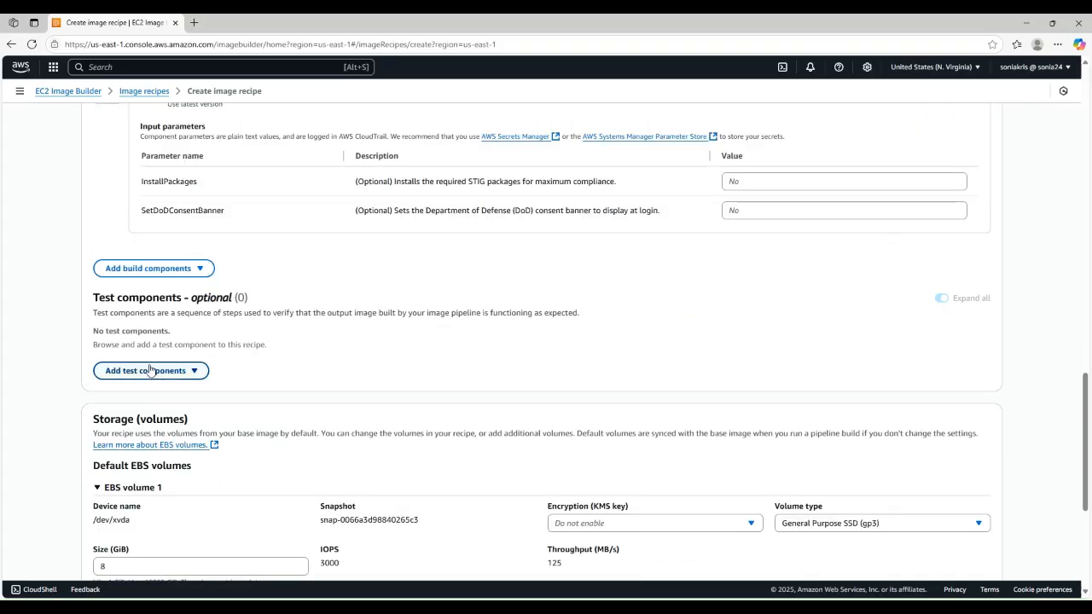
left_click(146, 373)
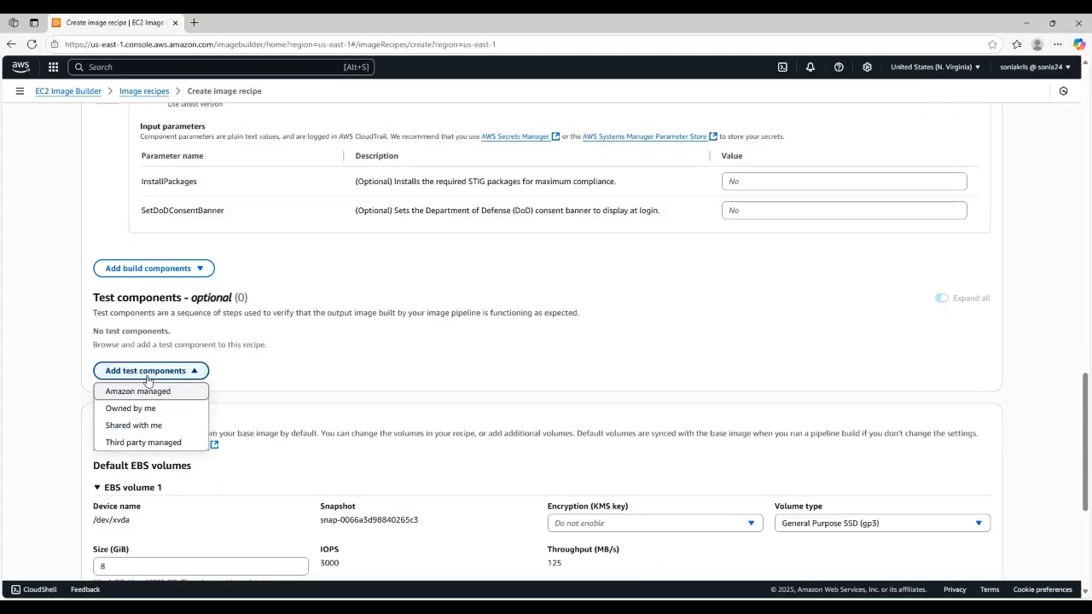
left_click(136, 392)
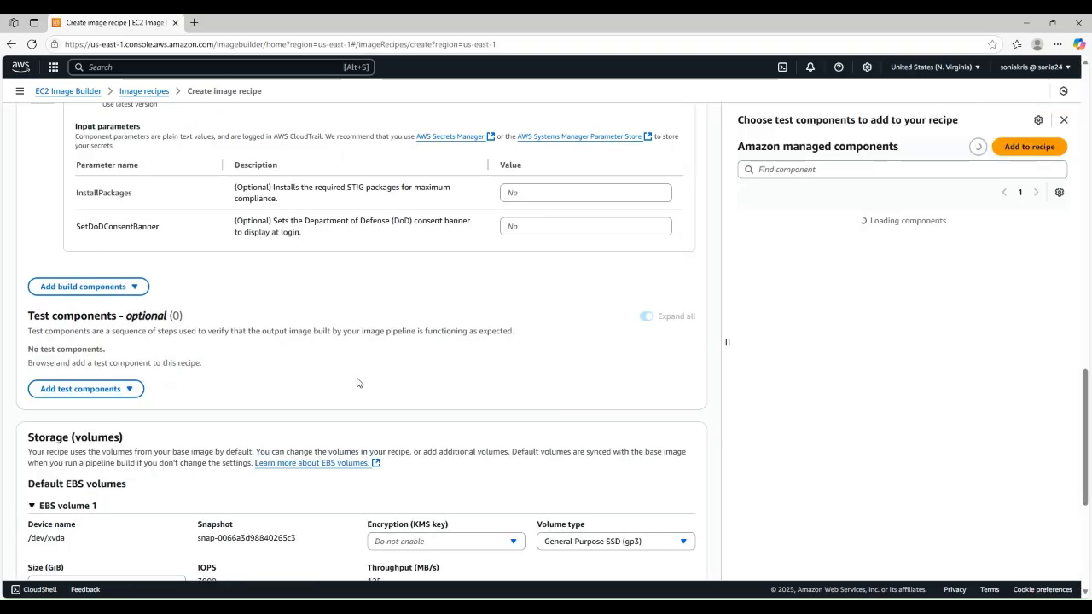
left_click(798, 171)
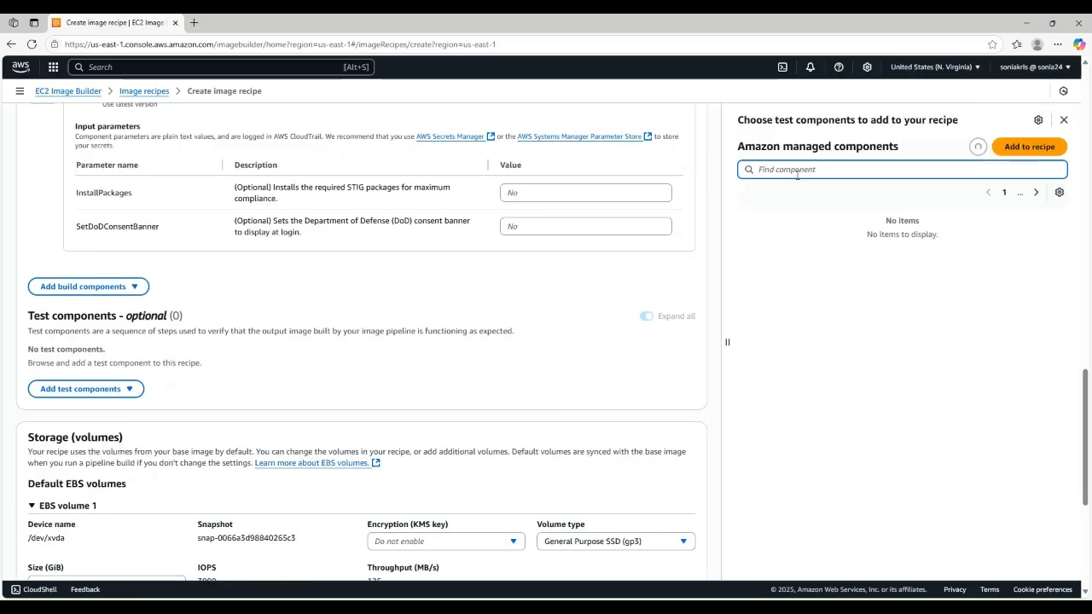
type("simple")
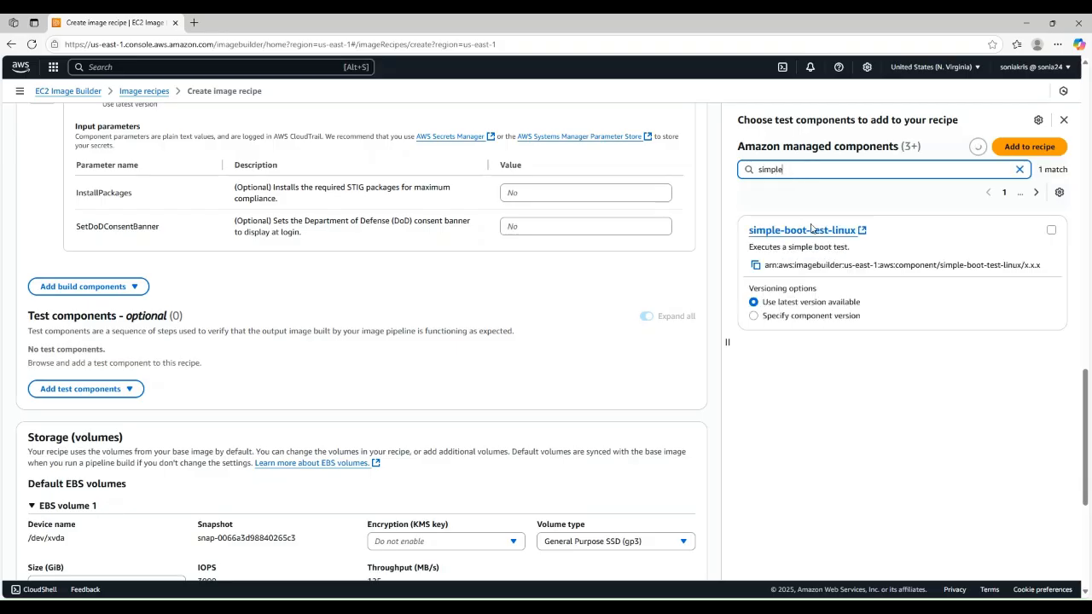
left_click(1052, 231)
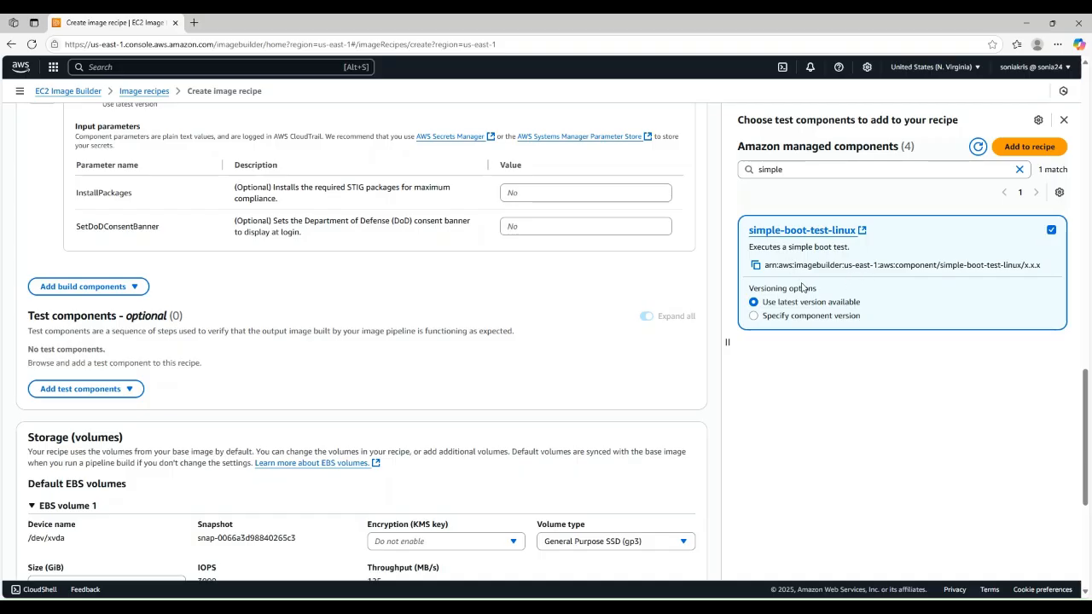
scroll(861, 375, "down", 3)
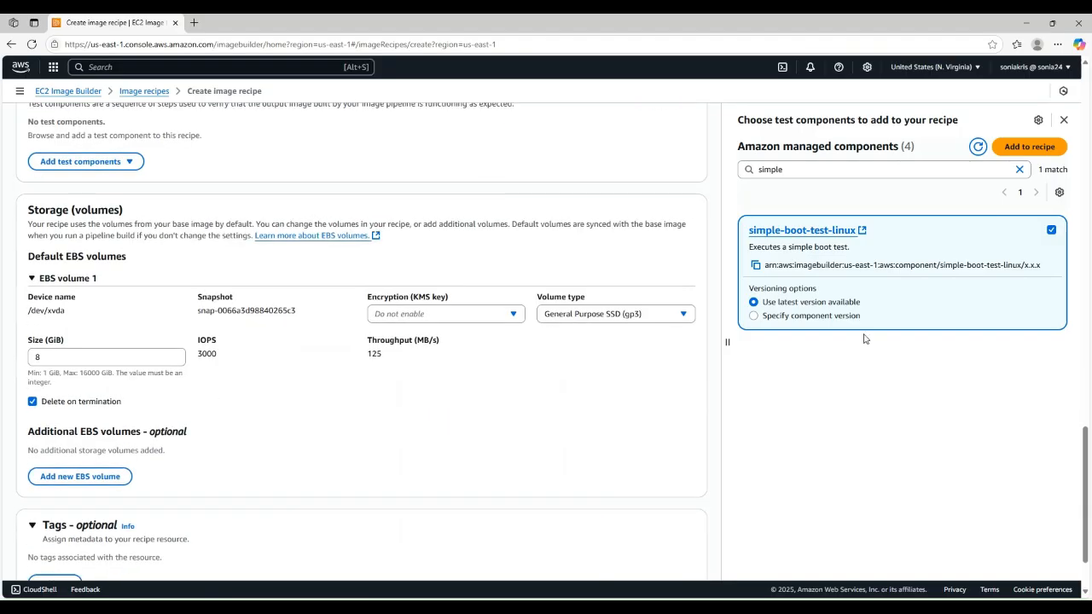
scroll(865, 343, "up", 1)
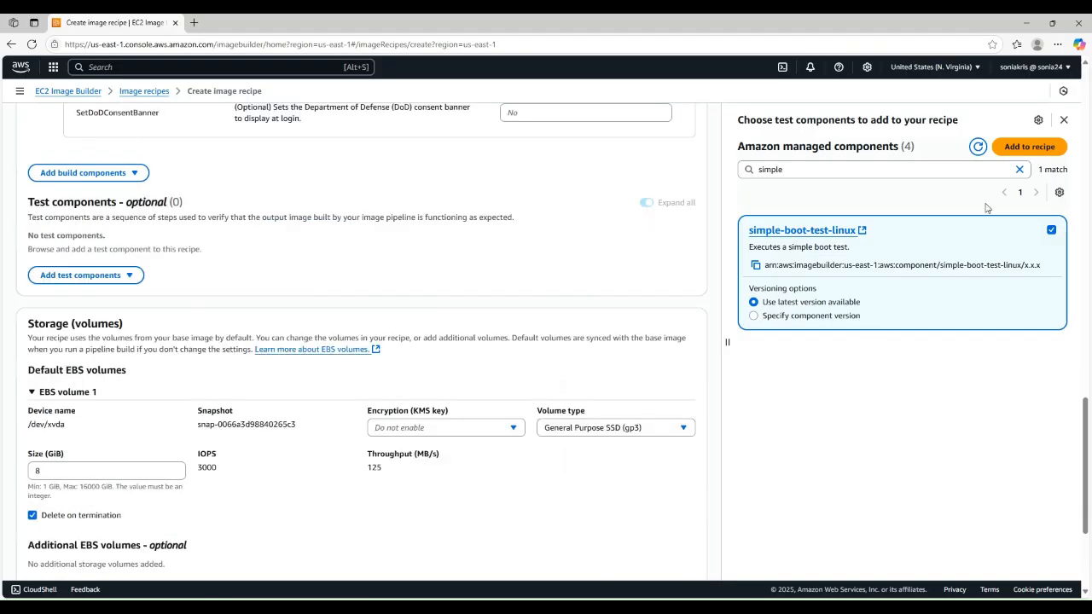
left_click(1030, 146)
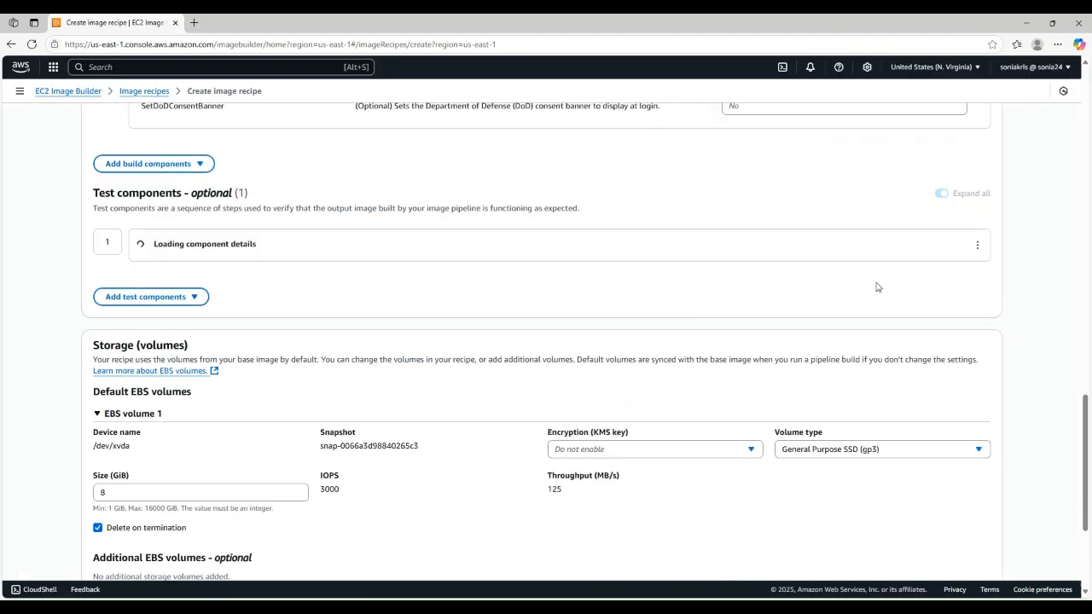
Step: Review the recipe's components and storage settings, and create the recipe
scroll(426, 401, "down", 3)
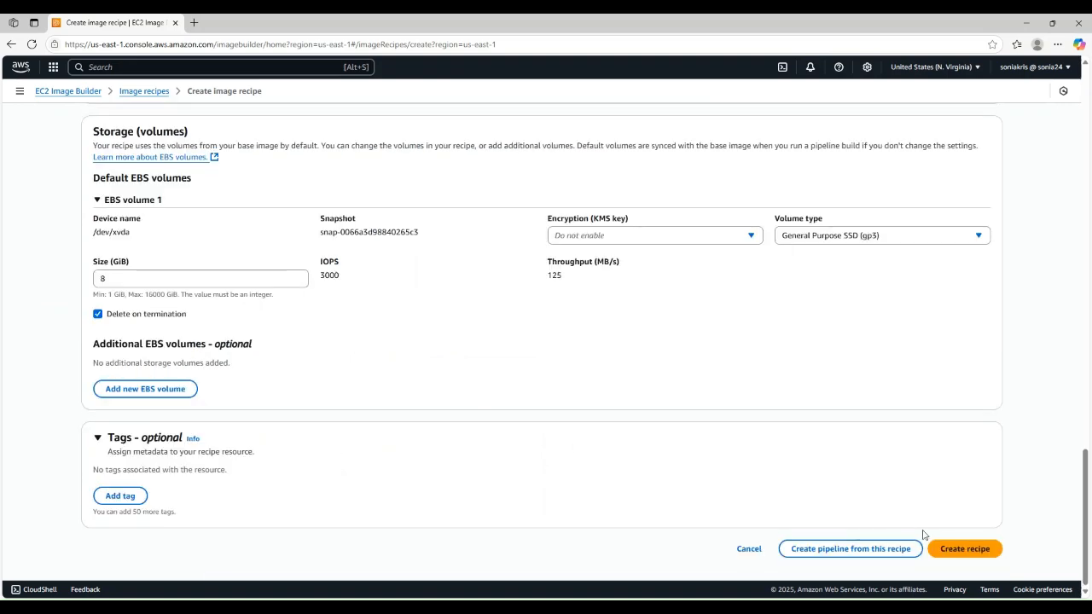
scroll(546, 380, "up", 5)
scroll(411, 371, "up", 3)
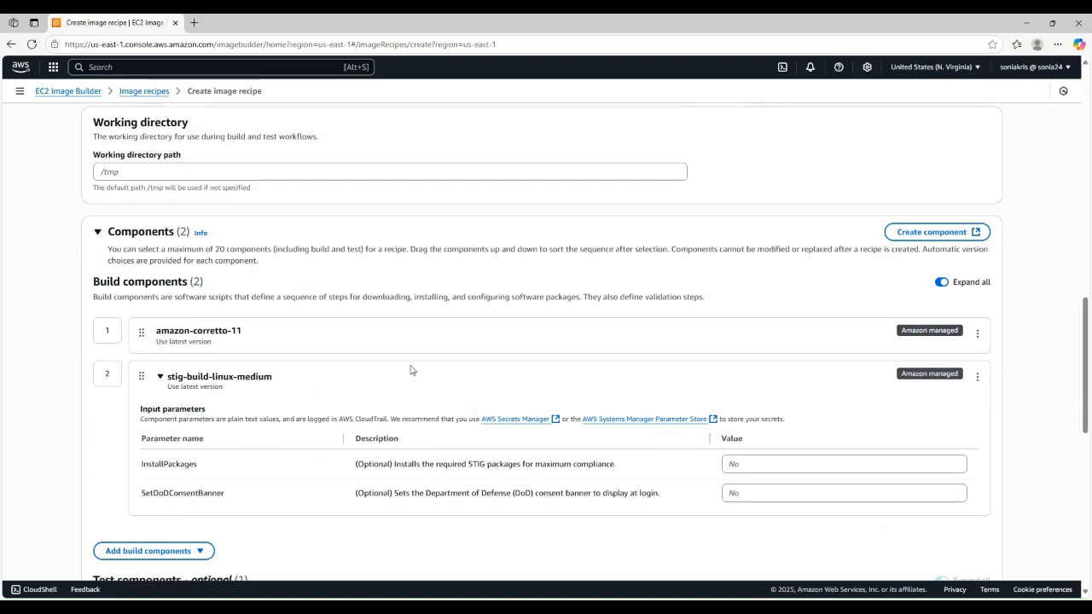
scroll(415, 367, "down", 1)
scroll(452, 378, "up", 6)
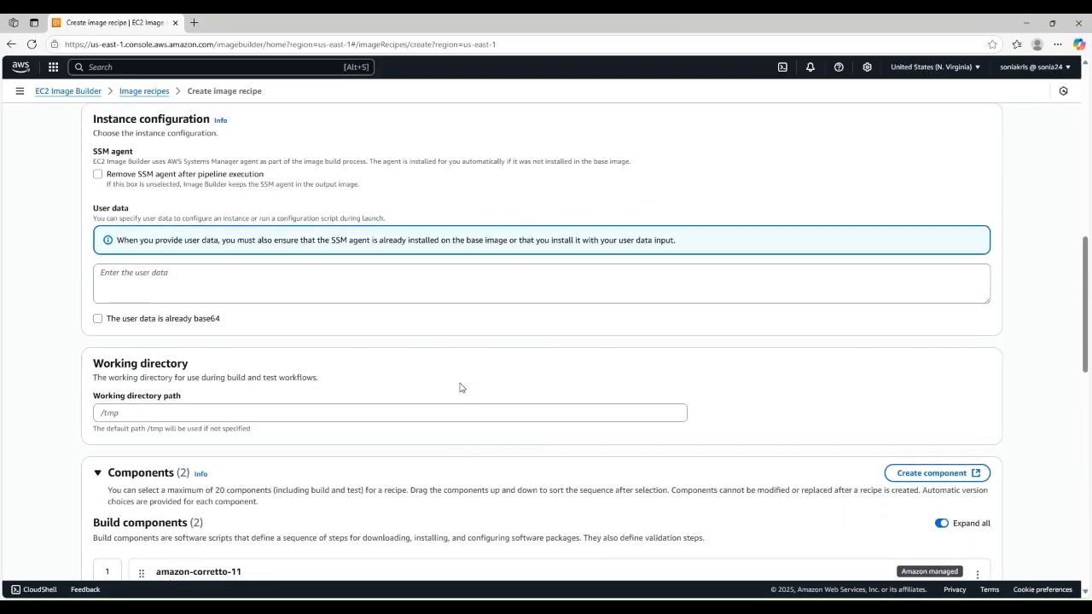
scroll(748, 436, "down", 7)
scroll(766, 432, "down", 5)
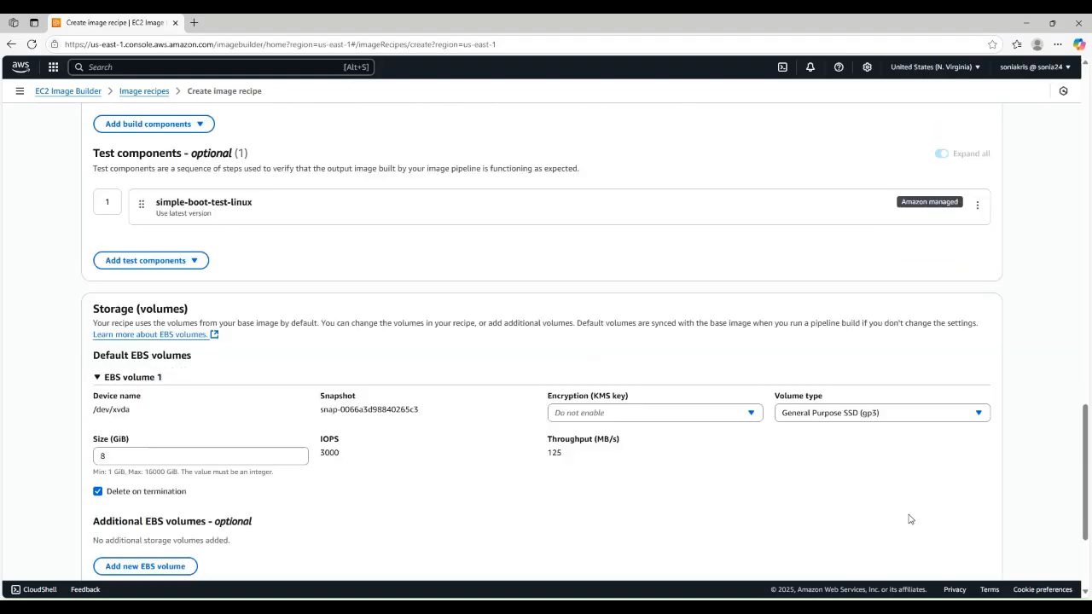
left_click(967, 548)
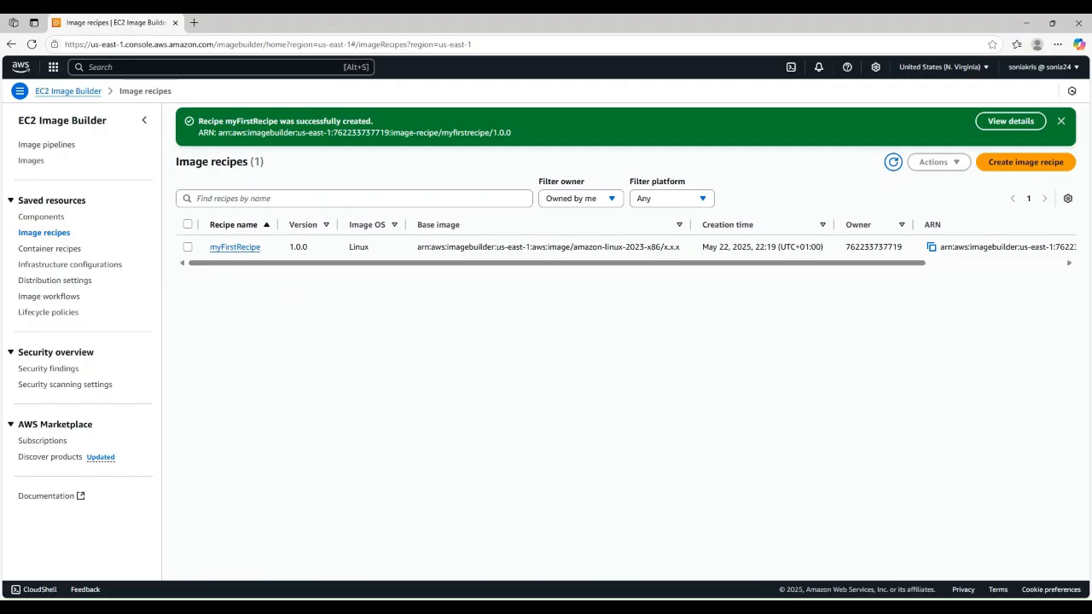
Step: Start a new image pipeline and name it myimagePipeline
left_click(55, 145)
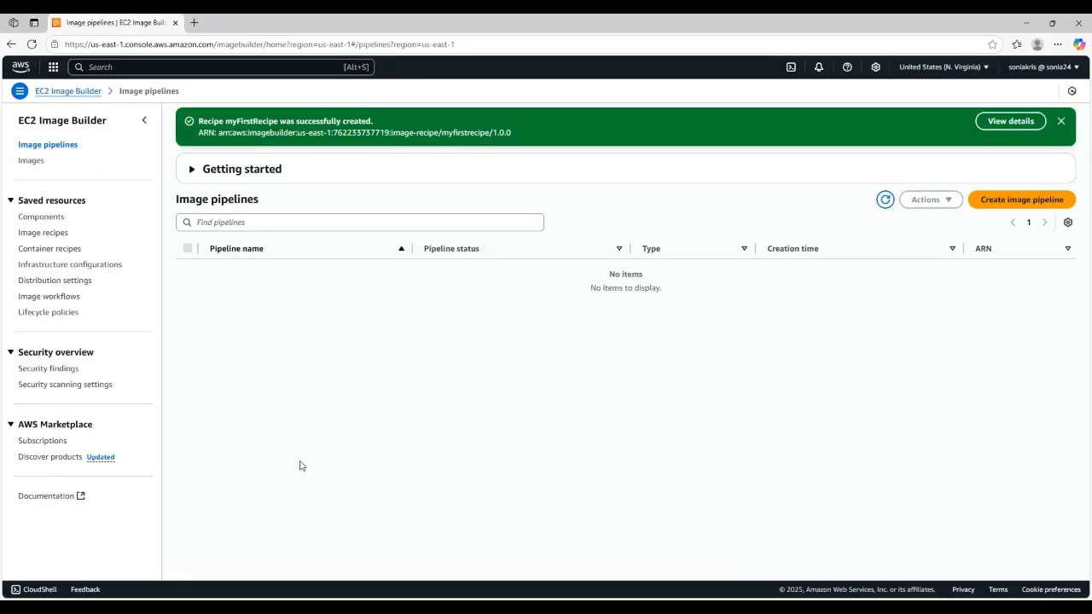
left_click(1006, 205)
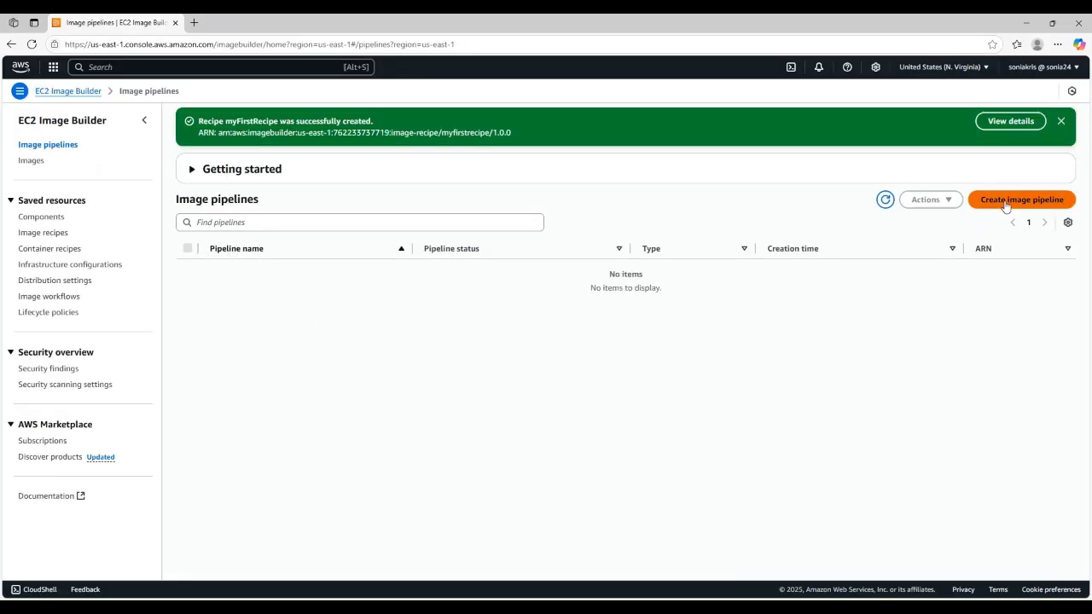
left_click(293, 205)
type("my")
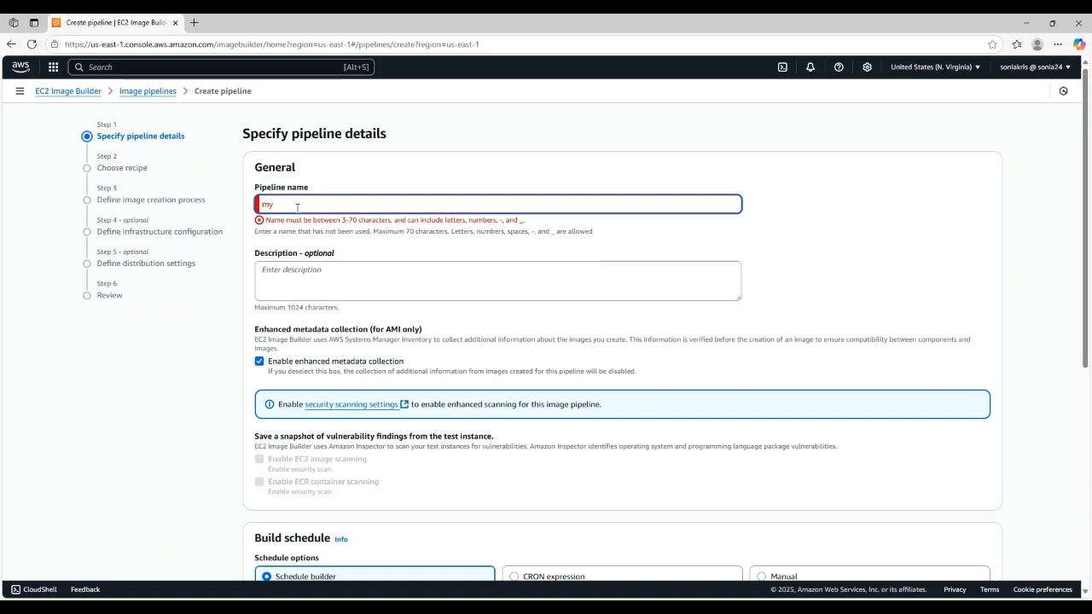
type("image")
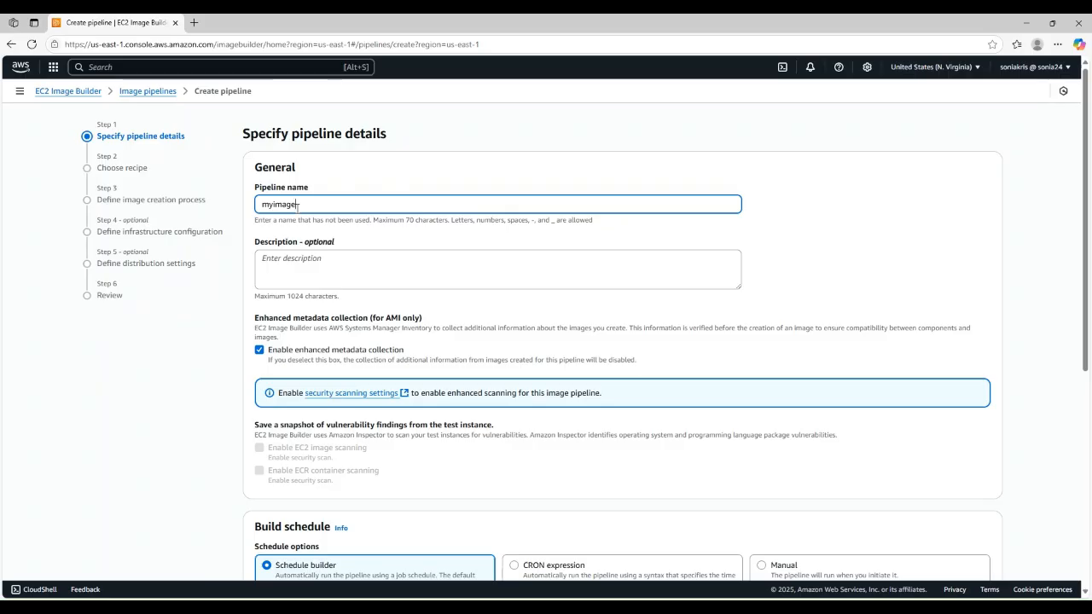
type("Pipeline")
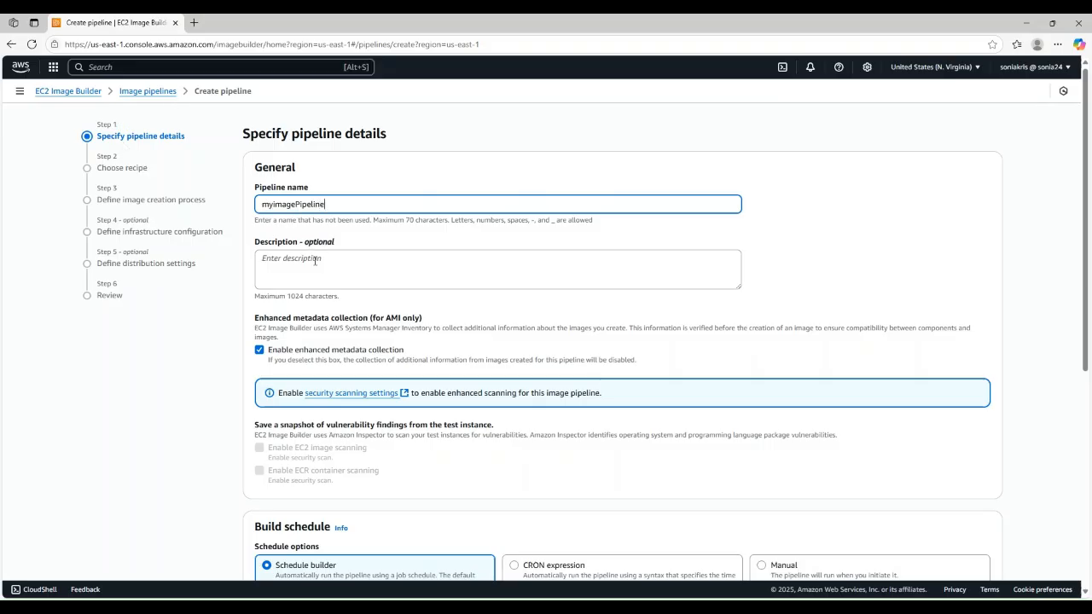
Step: Keep the pipeline's default weekly build schedule and dependency update settings, and continue to the recipe selection
scroll(317, 258, "down", 2)
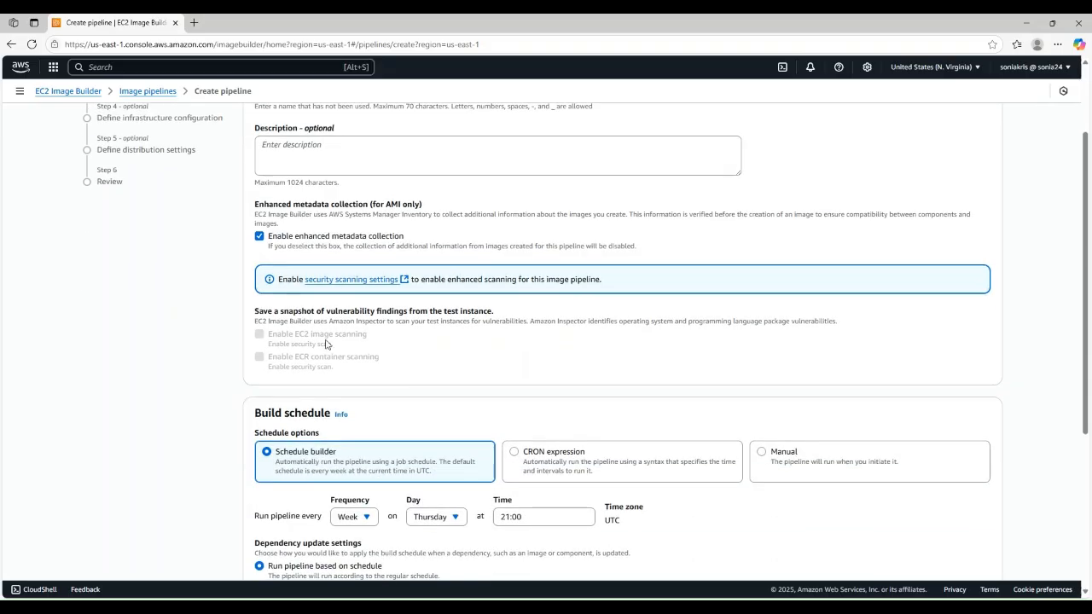
scroll(315, 342, "down", 1)
scroll(286, 410, "down", 2)
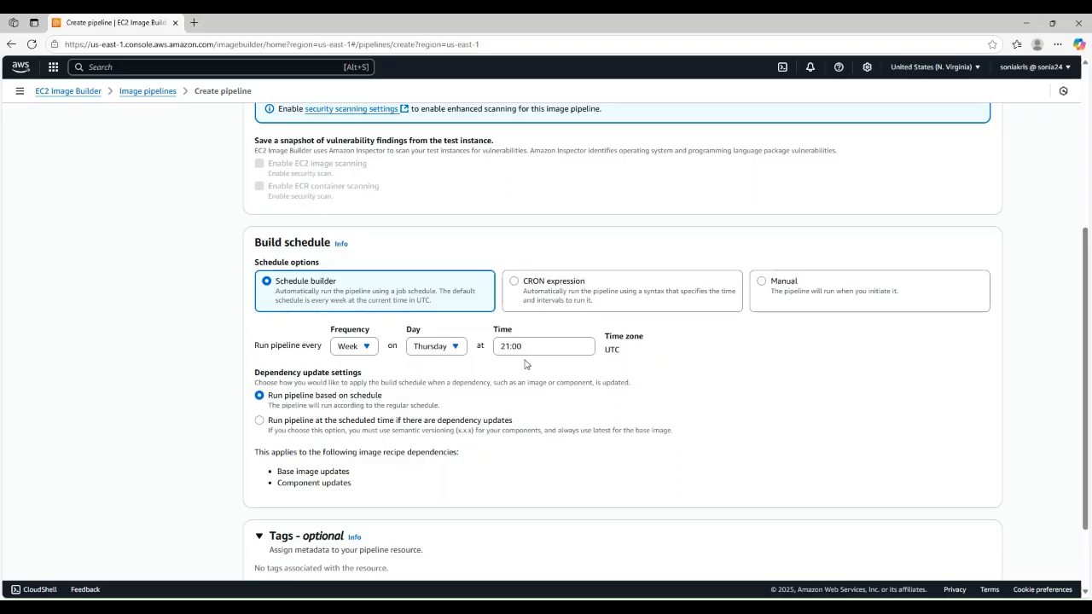
scroll(348, 444, "down", 1)
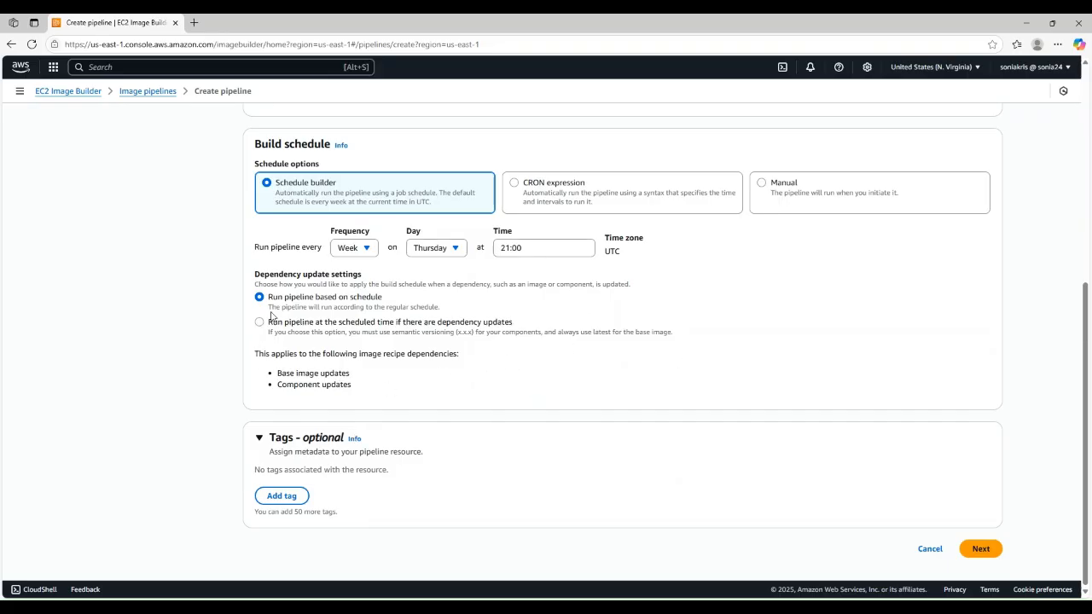
left_click(981, 549)
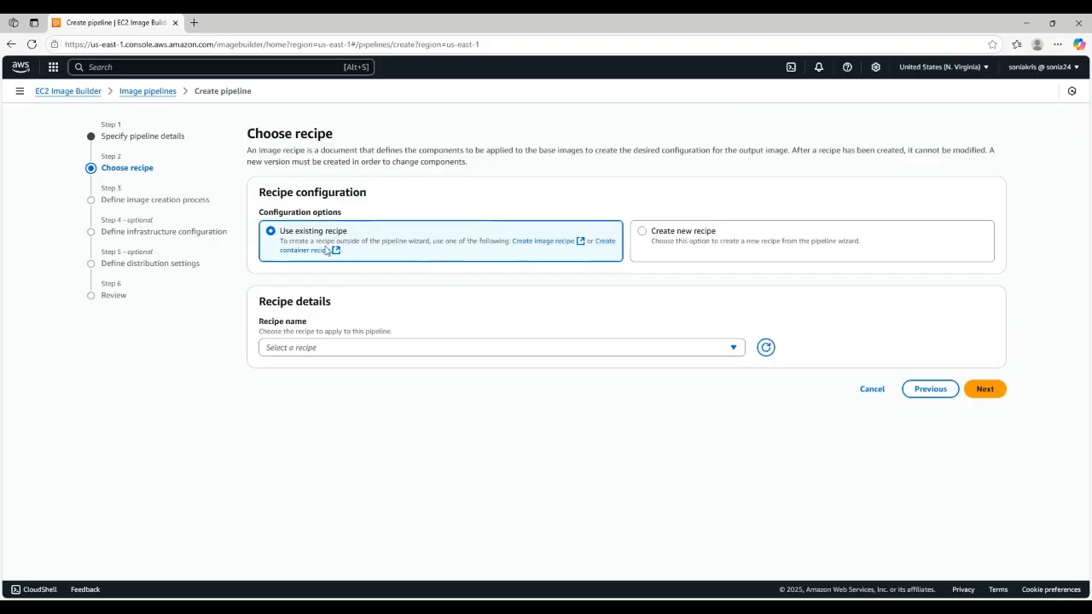
Step: Apply the existing recipe myFirstRecipe 1.0.0 to the pipeline and accept the default workflows for image creation
left_click(298, 349)
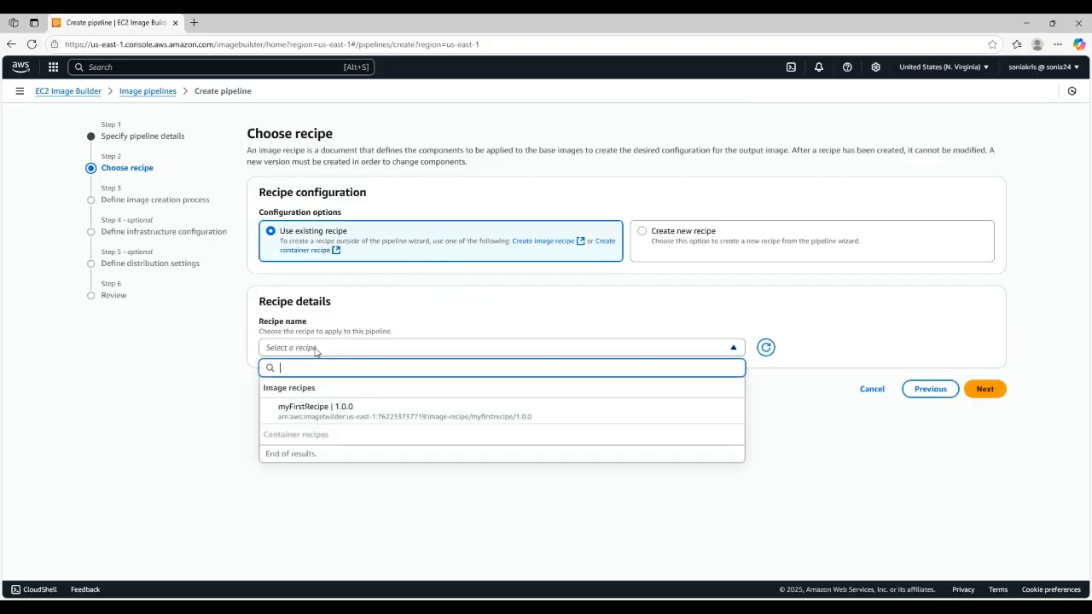
left_click(346, 417)
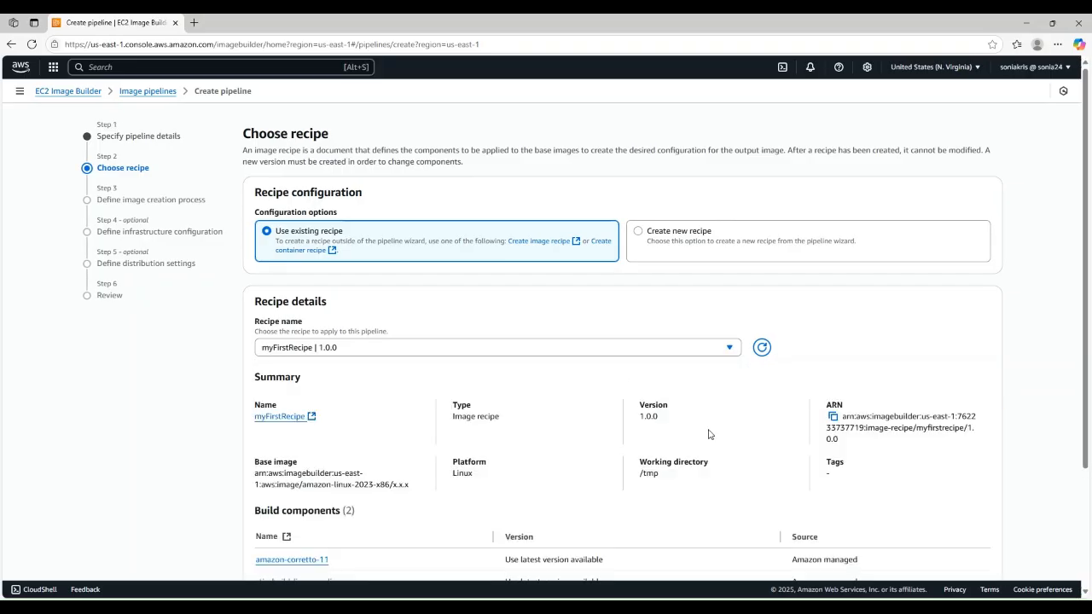
scroll(561, 448, "down", 1)
scroll(561, 449, "down", 3)
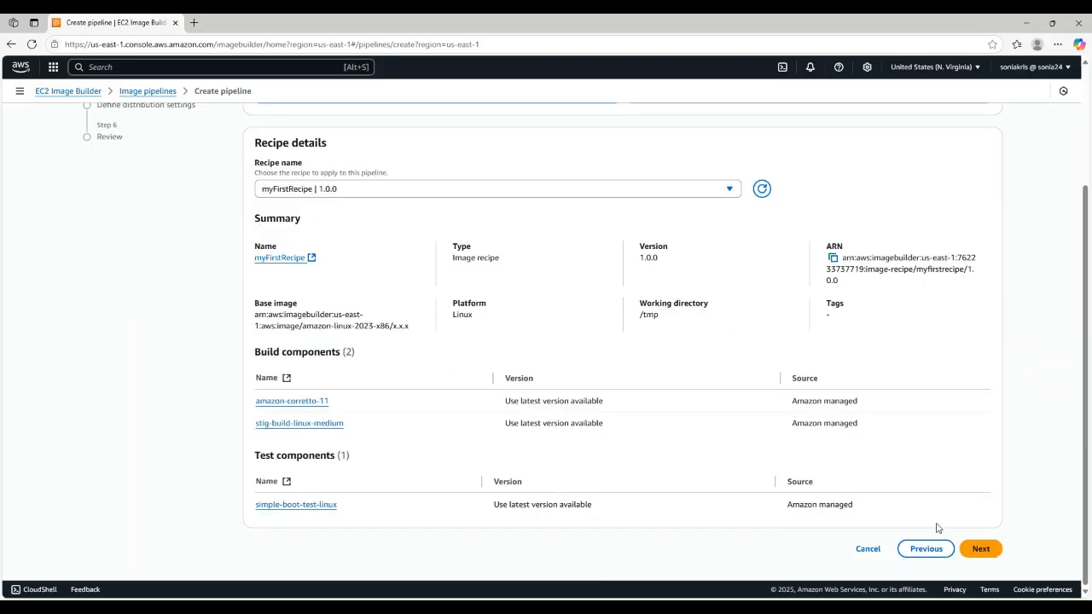
left_click(980, 550)
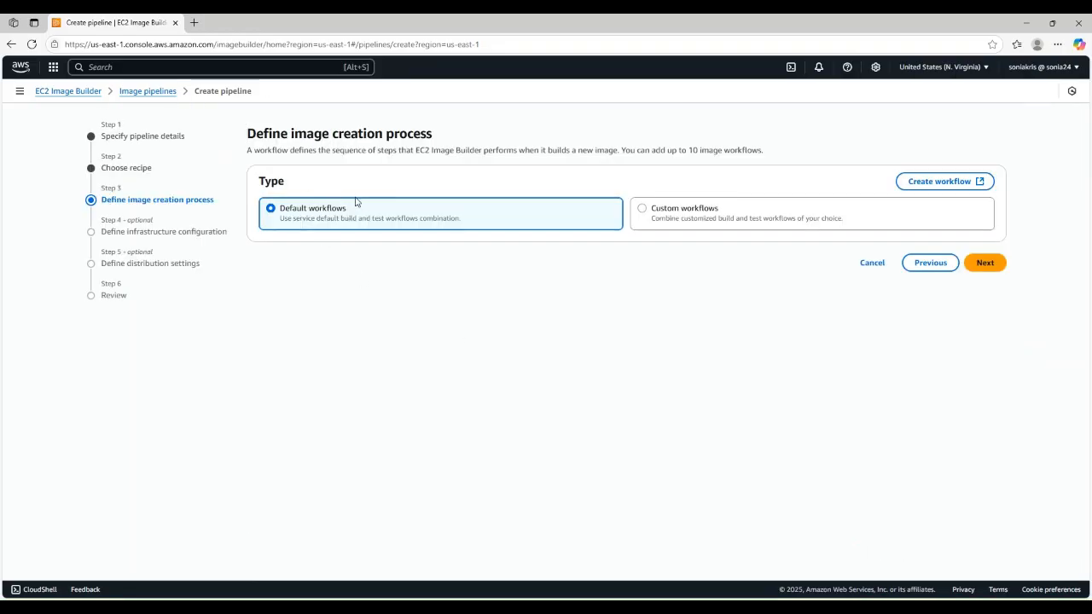
left_click(986, 264)
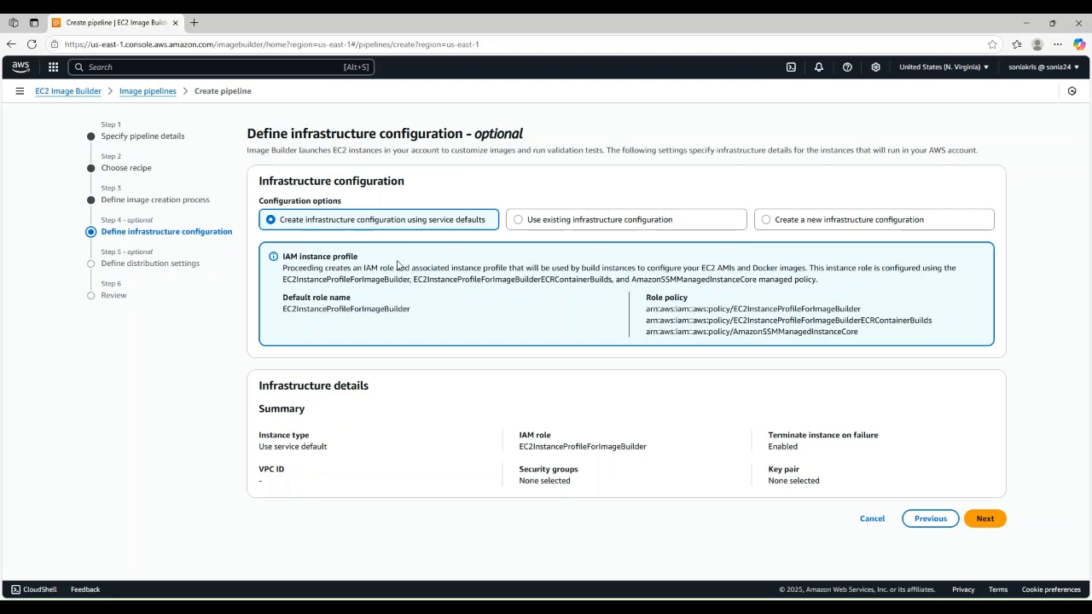
Step: Choose to create a new infrastructure configuration named myfirstImage with the description "image infrastrustructure"
left_click(767, 221)
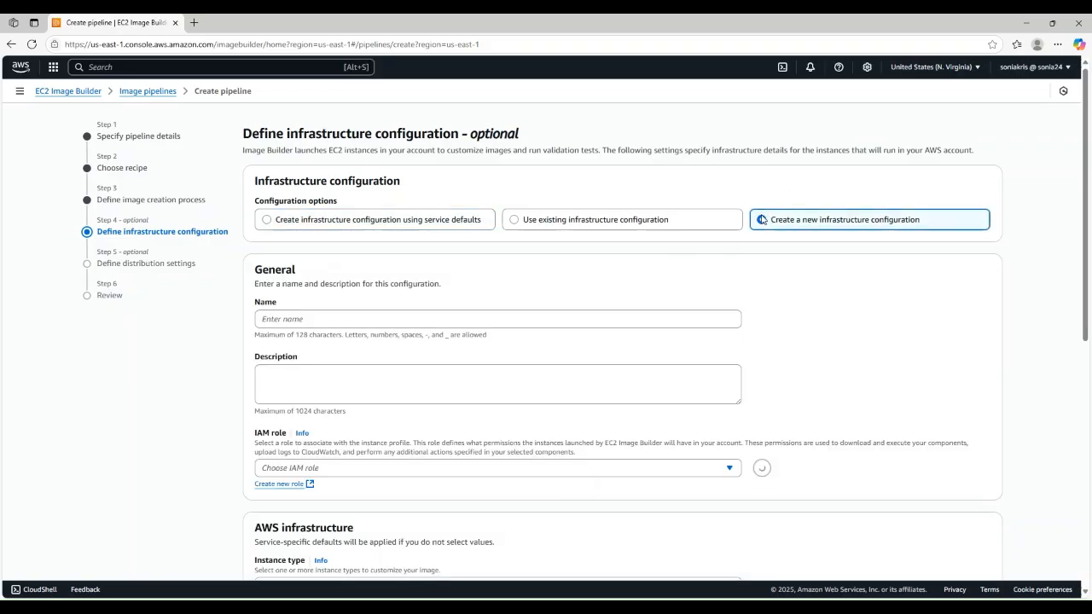
left_click(294, 319)
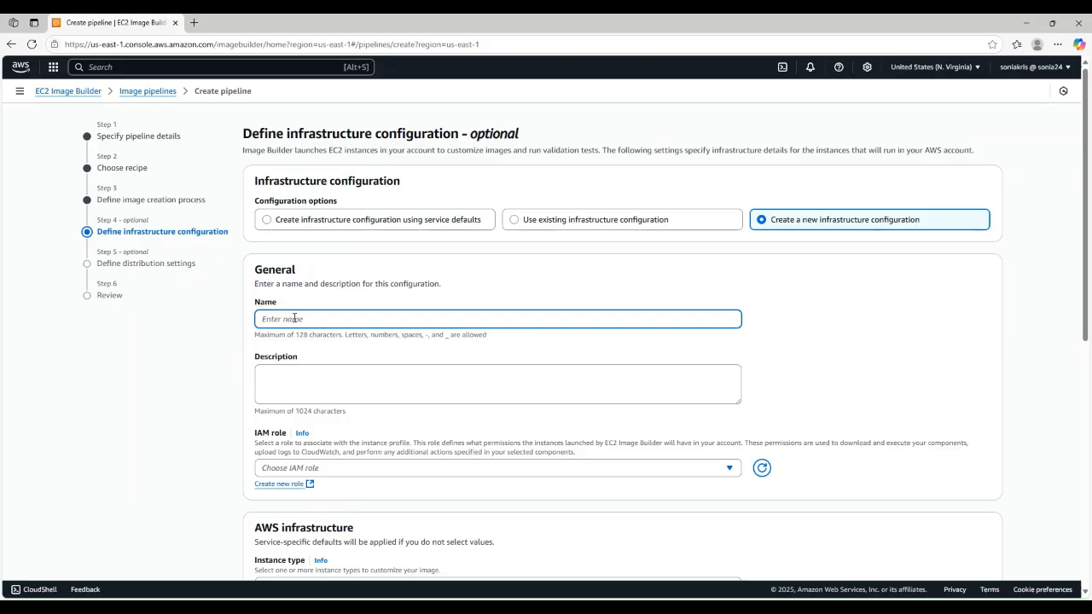
type("myfirstImage")
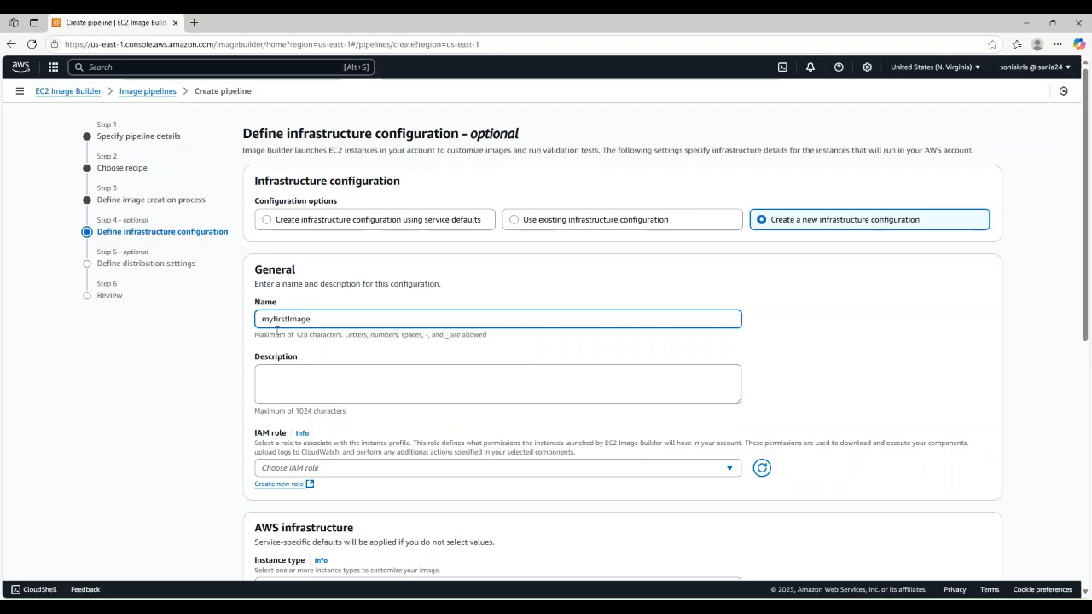
left_click(309, 384)
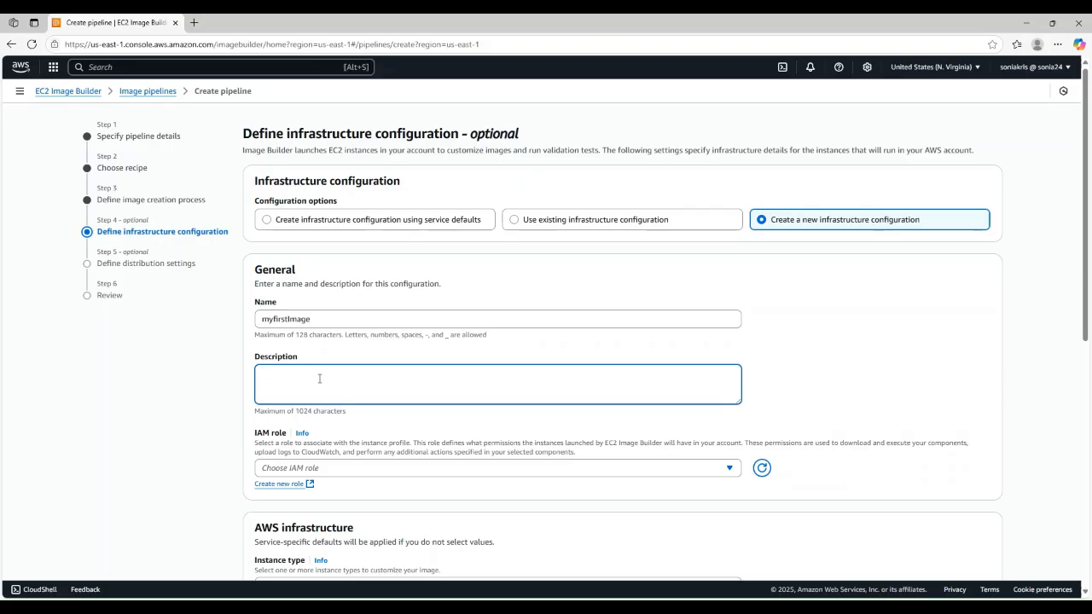
type("image infrastruct")
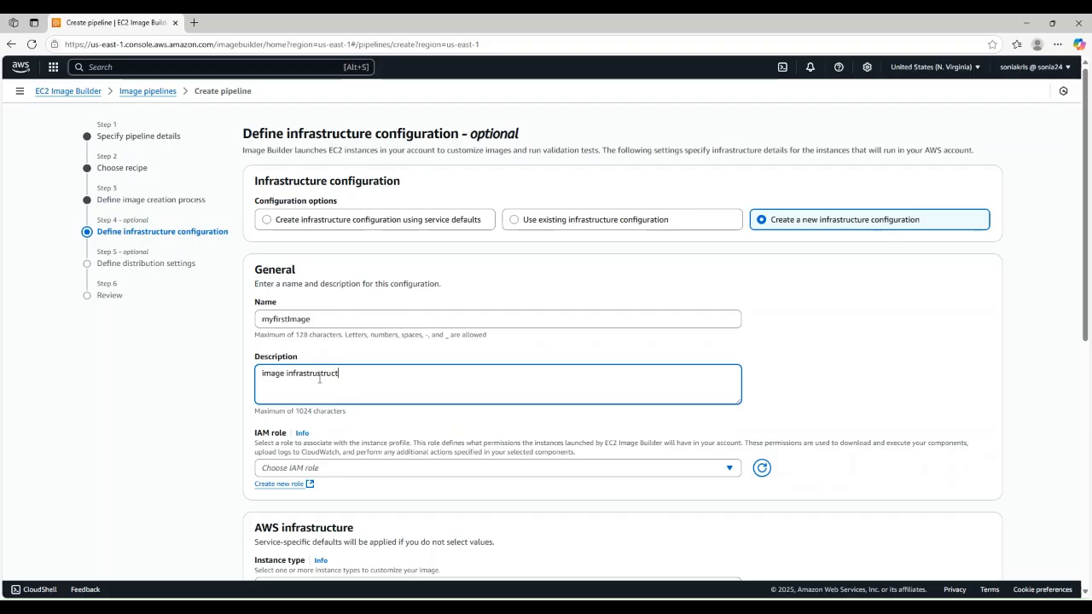
type("re")
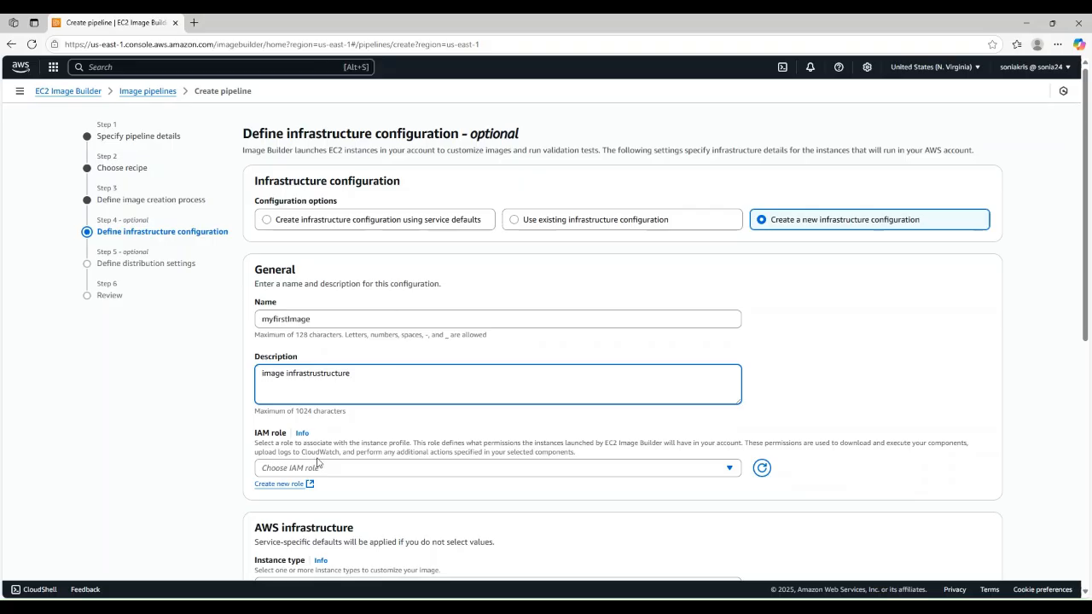
Step: Correct the infrastructure configuration's description to "image infrastructure"
scroll(328, 456, "down", 1)
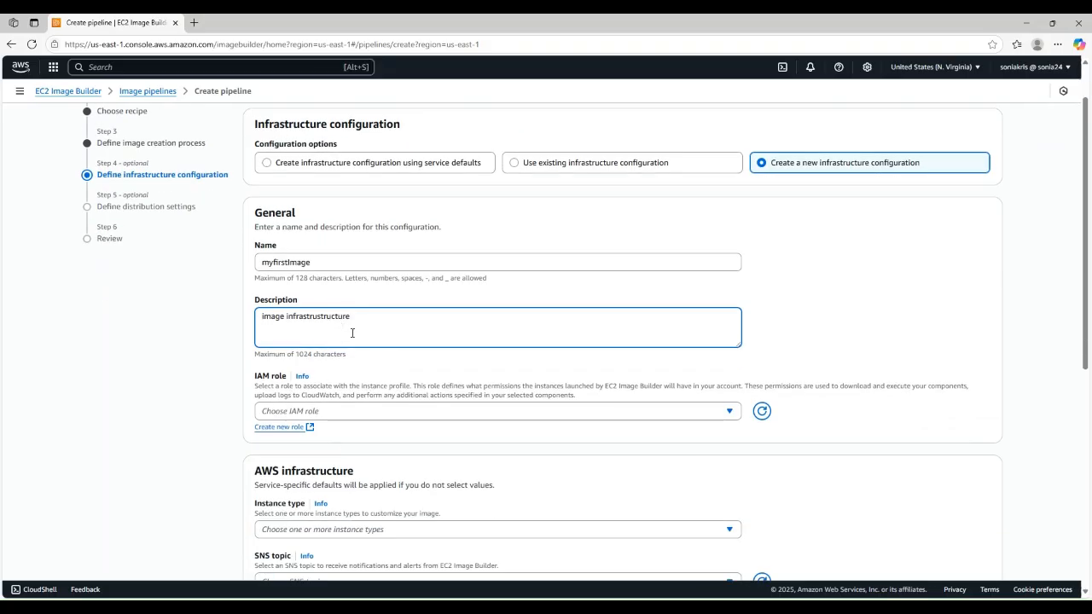
key("BackSpace")
key("BackSpace")
key("BackSpace")
type("uct")
Step: Assign the IAM role ec2ImageBuilderRole to the new infrastructure configuration
scroll(381, 367, "down", 2)
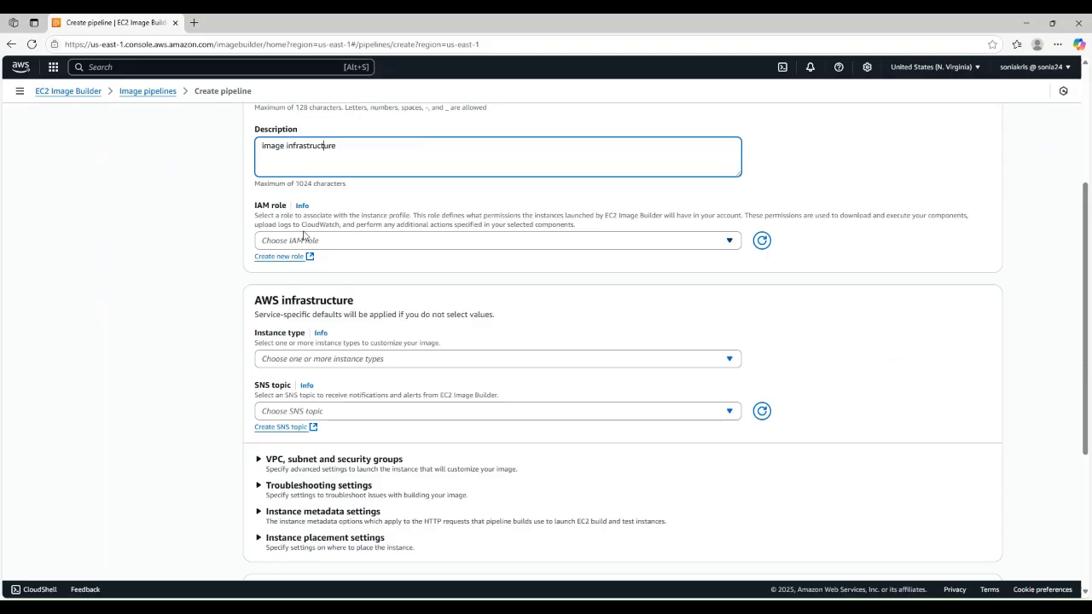
left_click(350, 242)
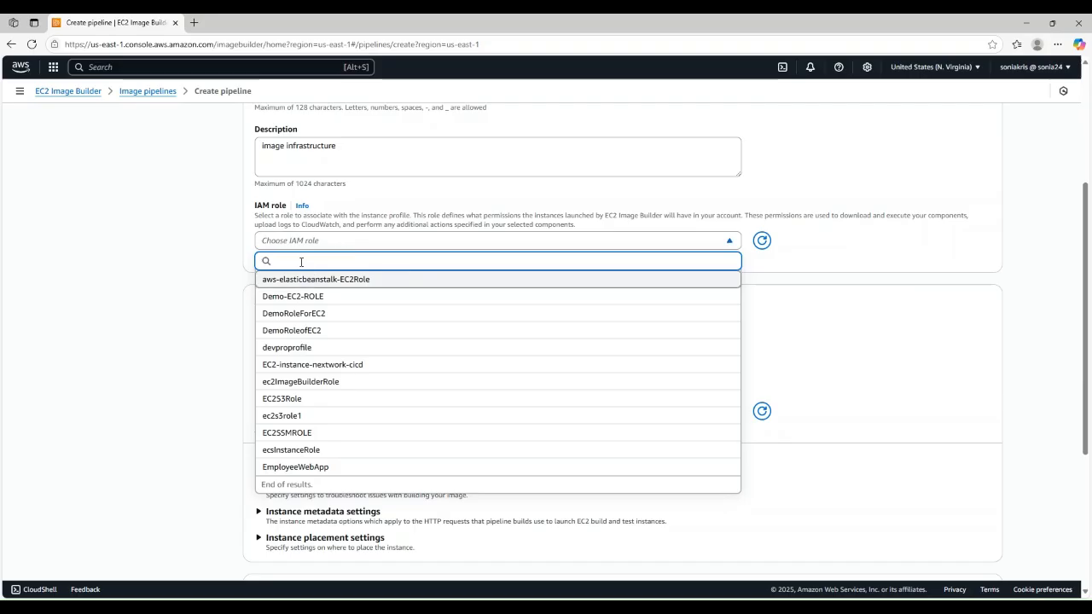
scroll(501, 327, "down", 3)
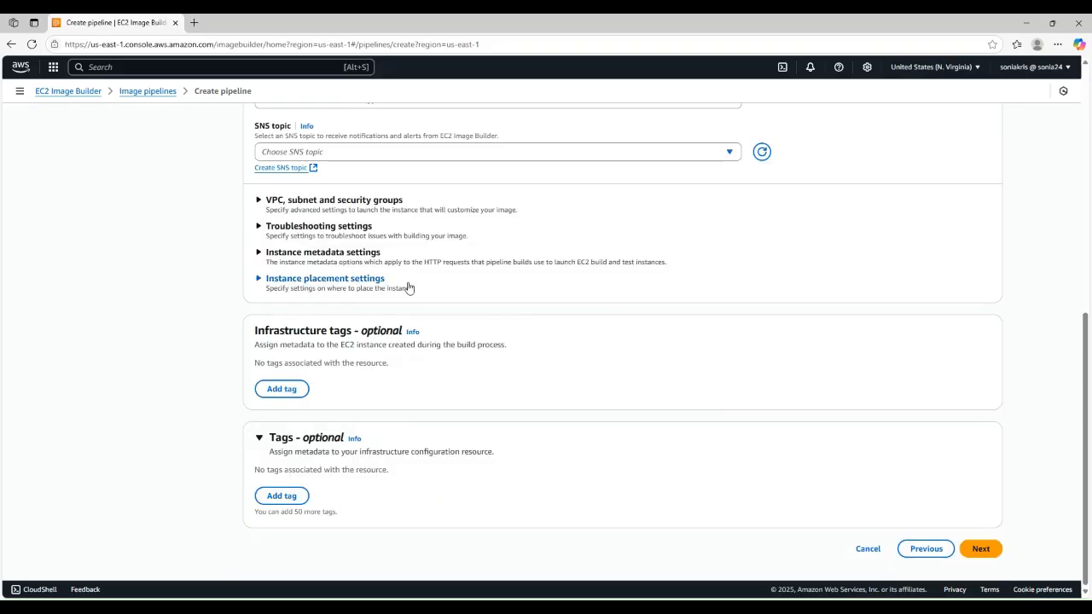
scroll(407, 285, "up", 3)
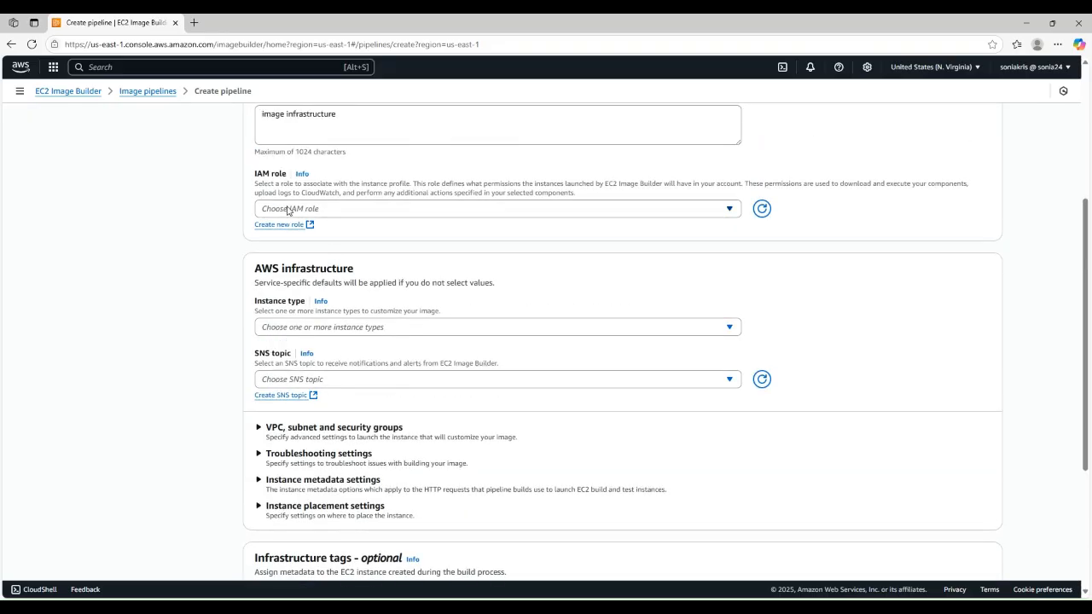
scroll(288, 209, "up", 1)
left_click(380, 268)
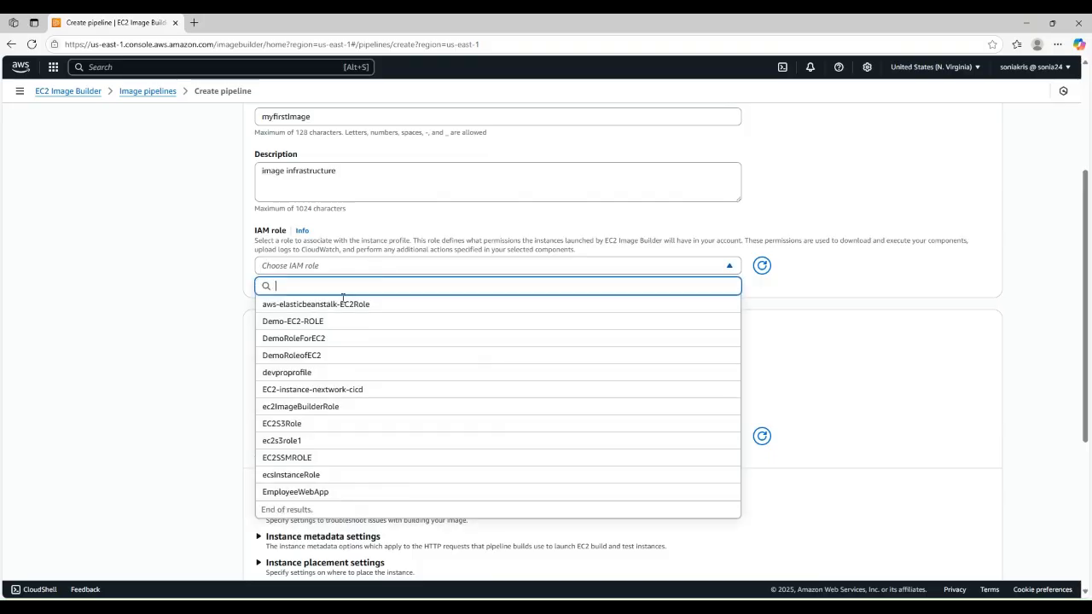
scroll(307, 318, "down", 1)
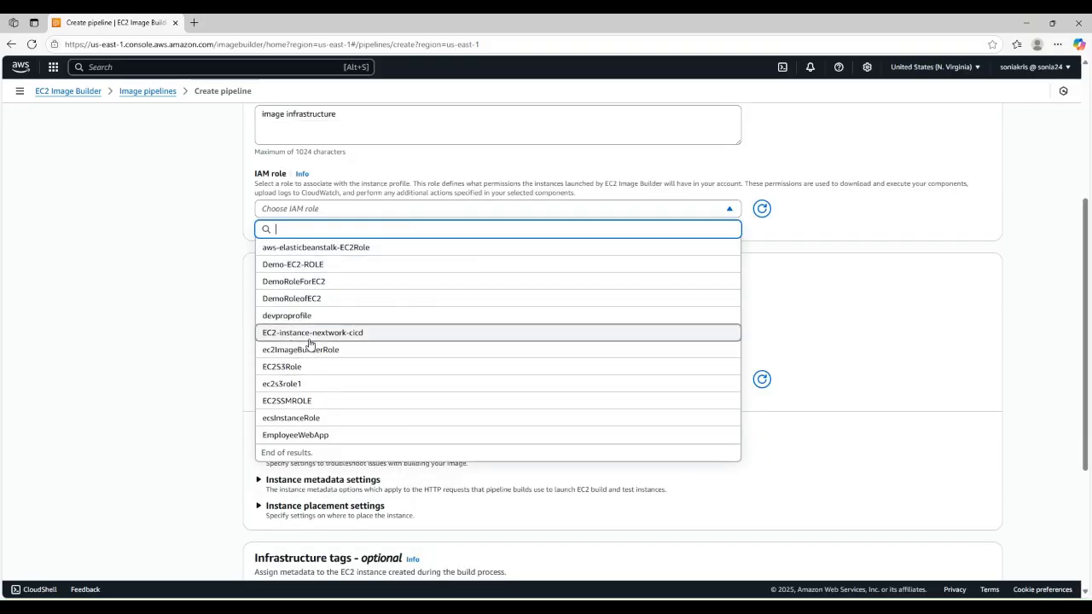
left_click(294, 352)
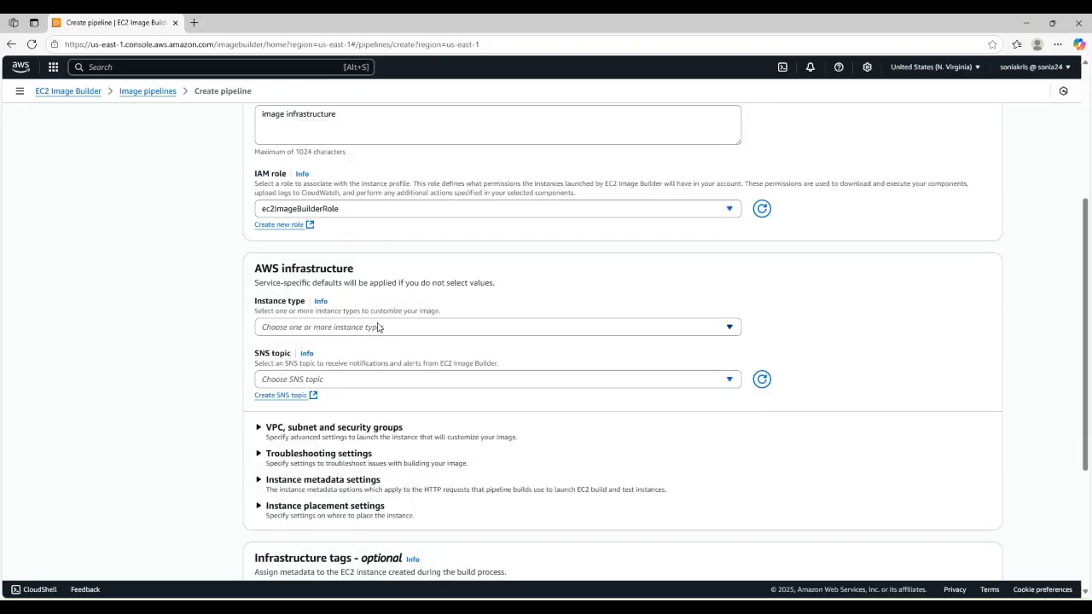
Step: Choose t2.micro as the instance type for the AWS infrastructure
scroll(364, 340, "down", 2)
scroll(358, 298, "up", 3)
scroll(347, 276, "down", 2)
left_click(359, 271)
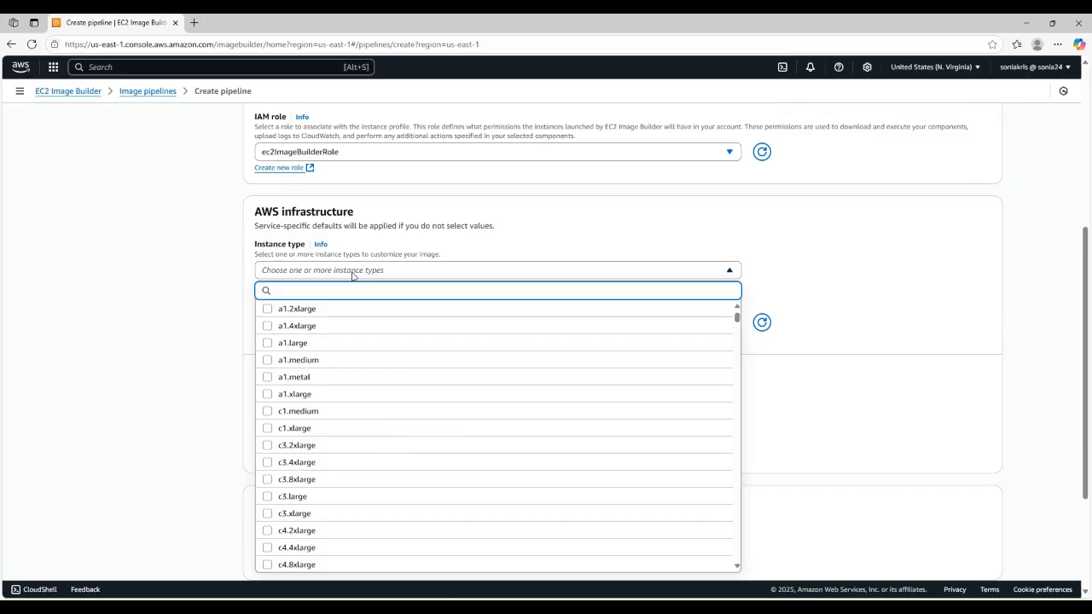
scroll(340, 285, "down", 1)
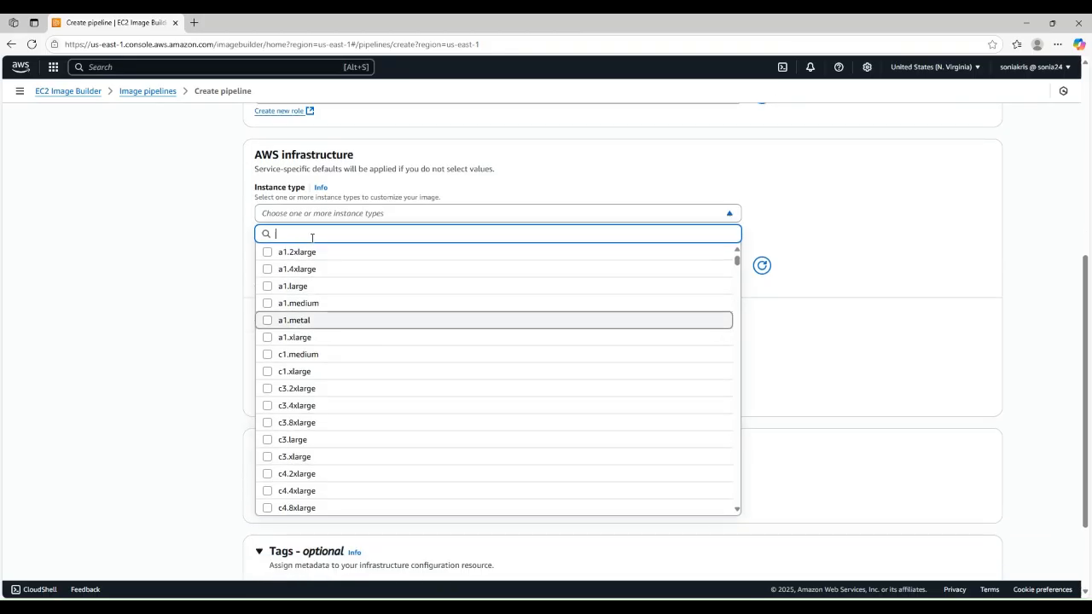
type("t")
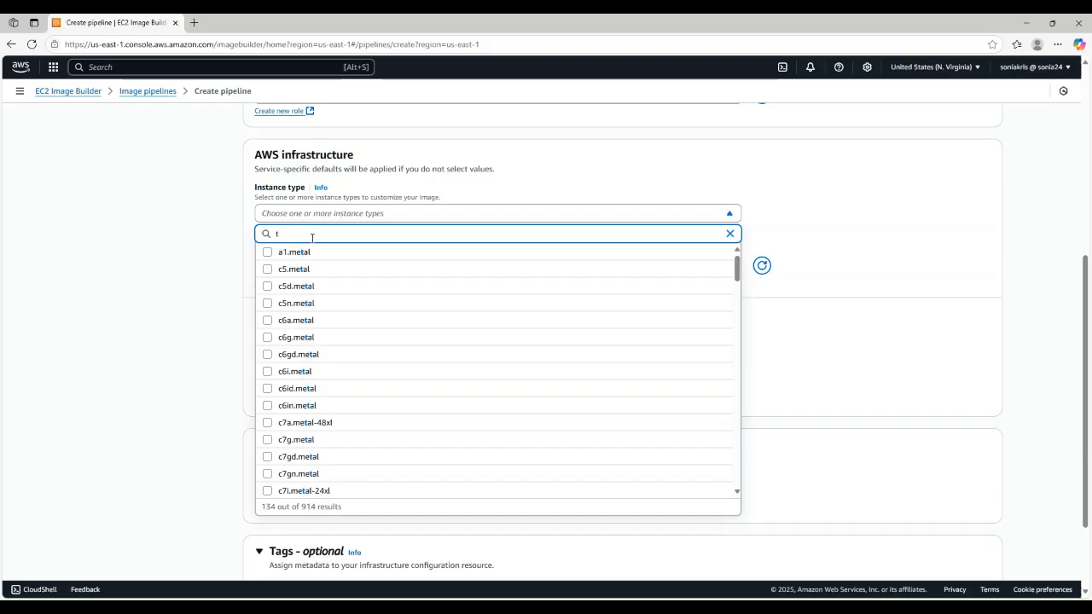
type("2")
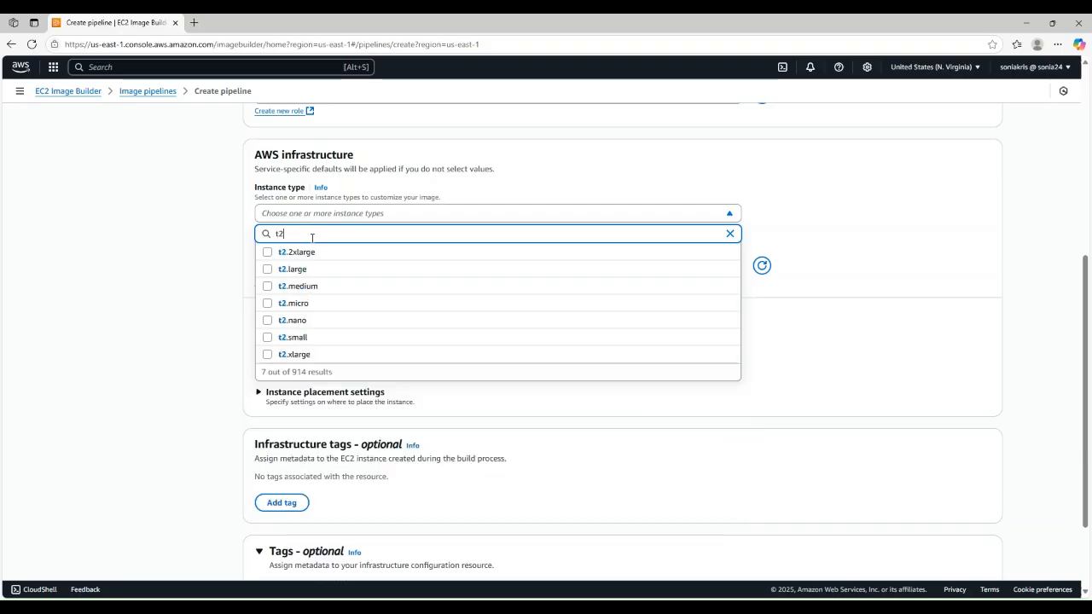
left_click(298, 310)
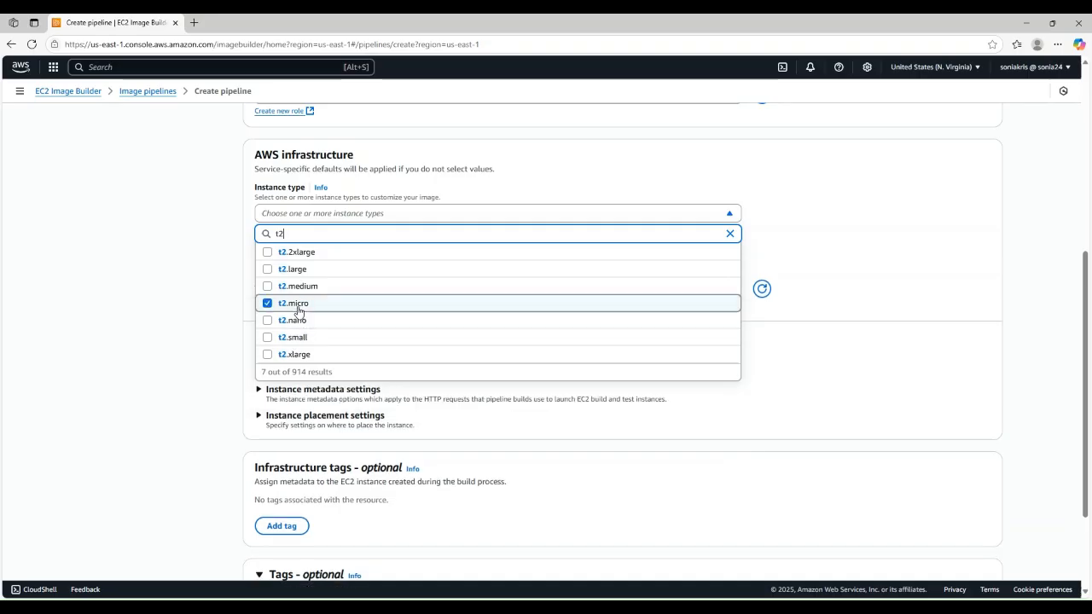
left_click(833, 284)
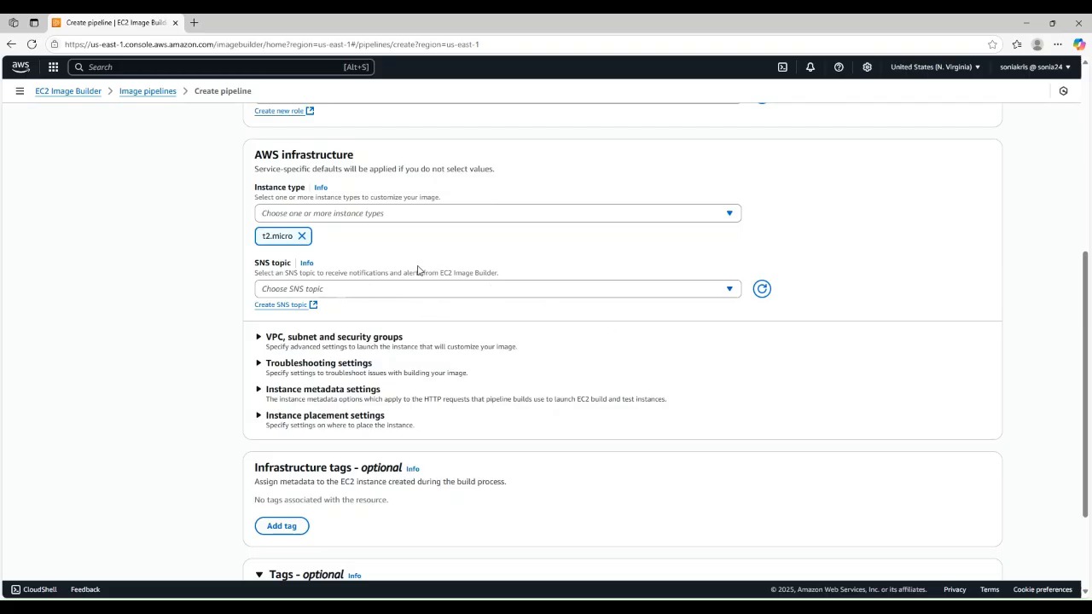
Step: Leave the remaining infrastructure settings at their defaults and accept the service defaults for distribution, continuing to the review
scroll(430, 316, "down", 2)
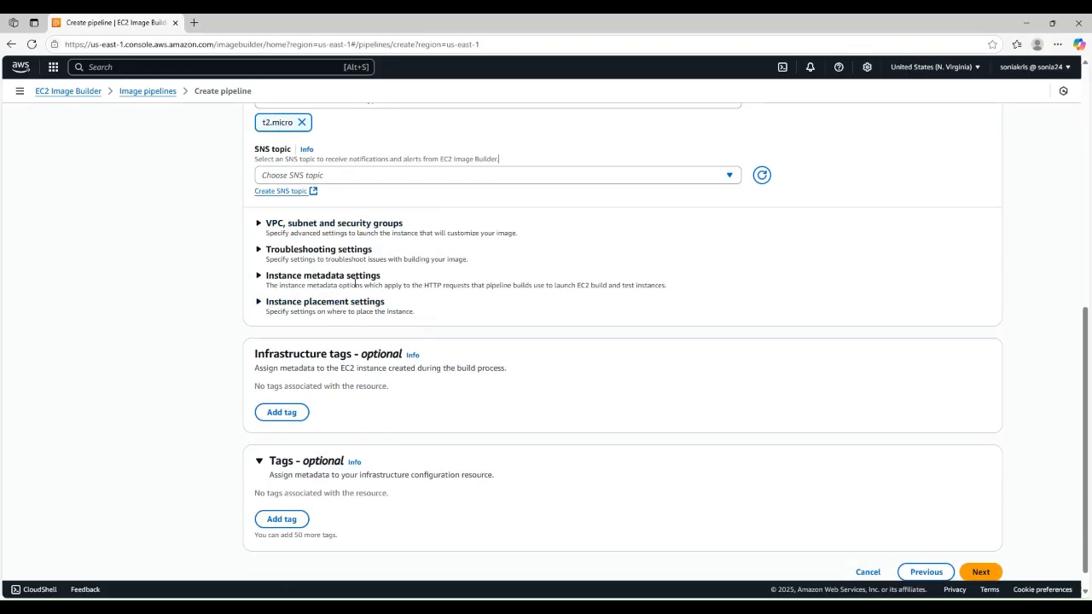
scroll(358, 288, "down", 1)
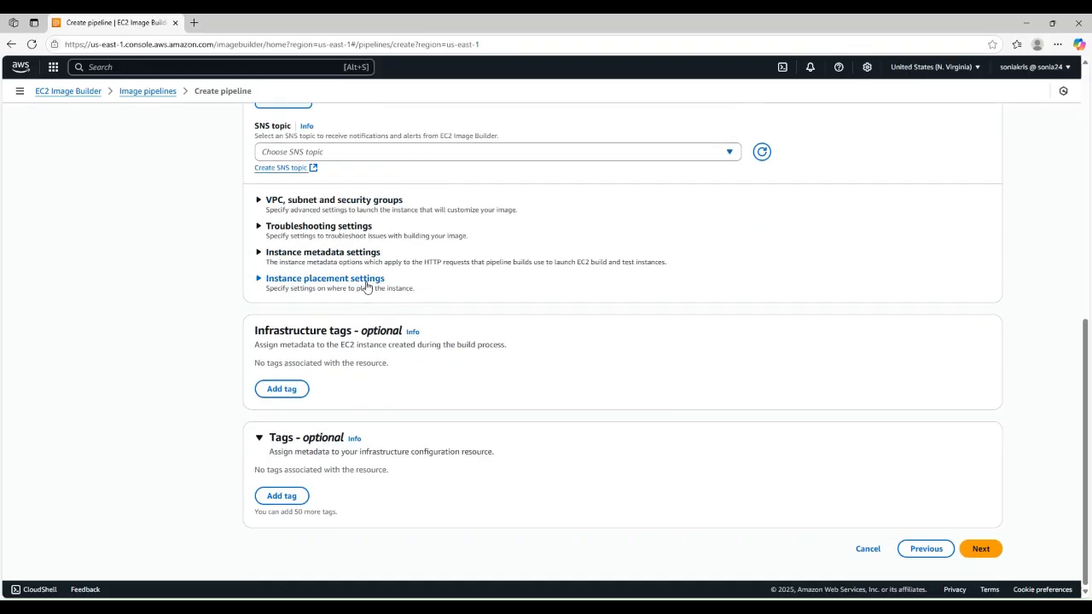
left_click(978, 549)
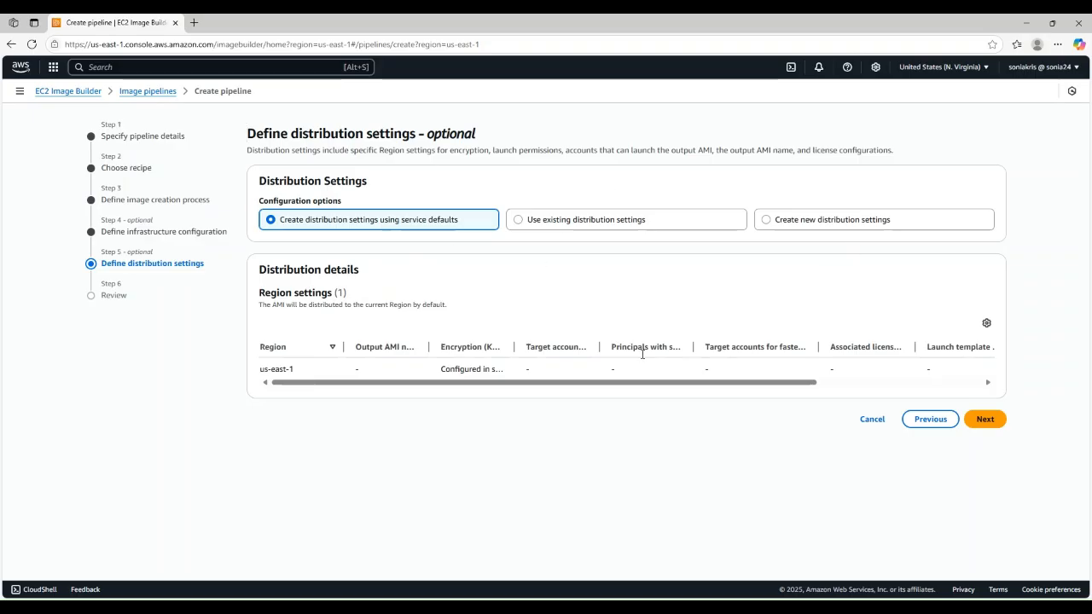
left_click(985, 418)
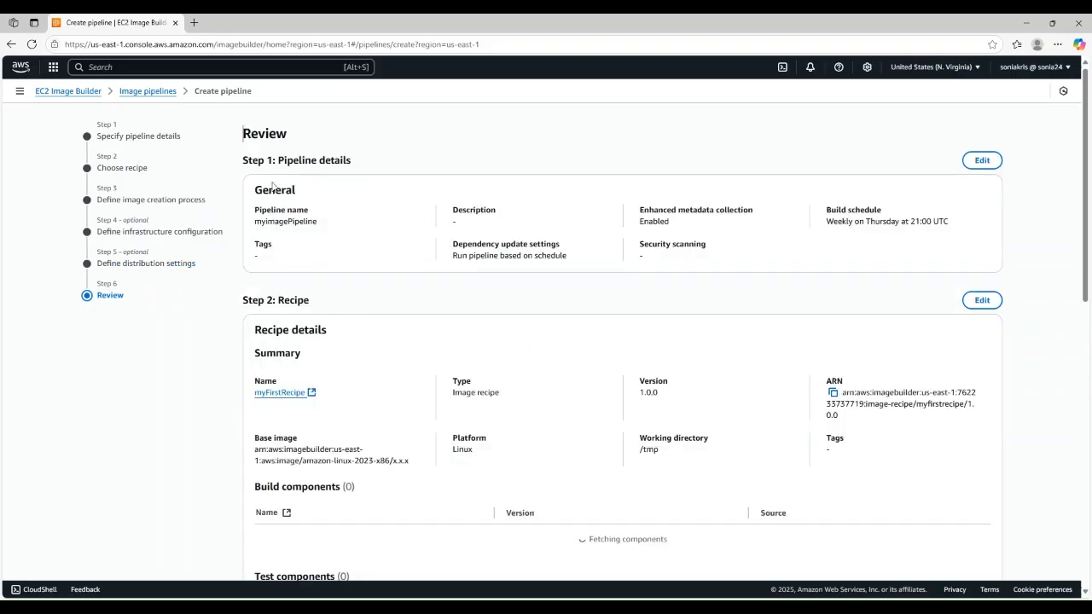
Step: Review the pipeline details, recipe, infrastructure and distribution settings, and create the pipeline
scroll(357, 277, "down", 6)
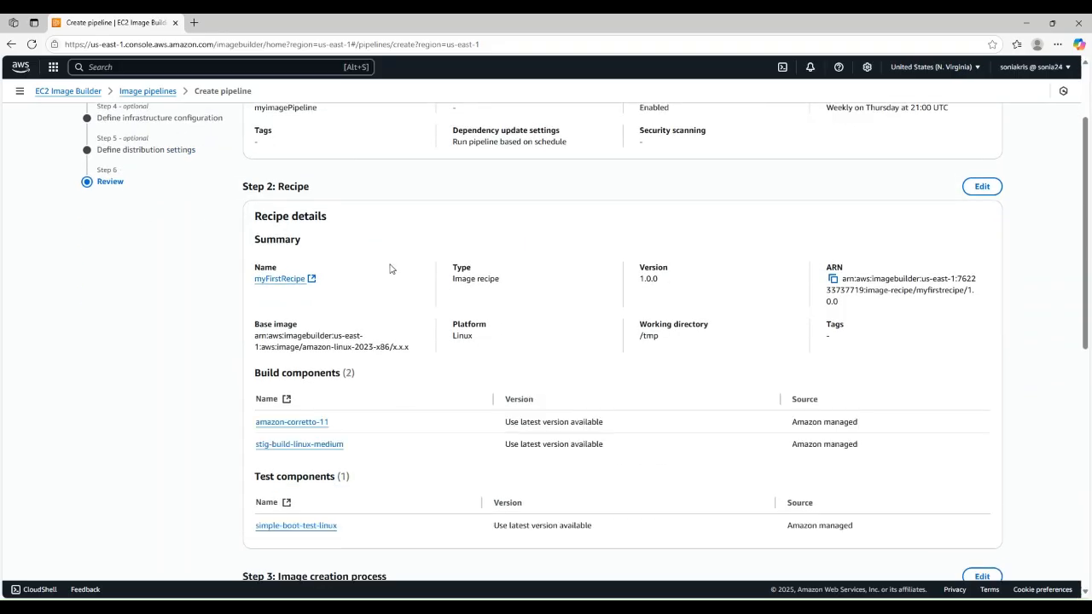
scroll(448, 343, "down", 2)
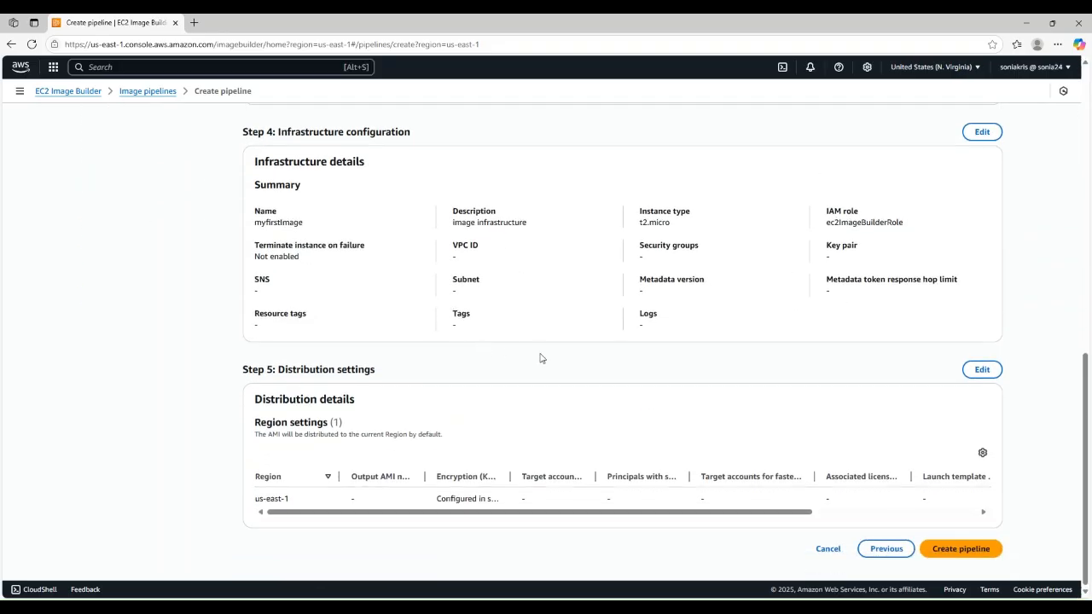
scroll(448, 356, "up", 4)
scroll(448, 356, "up", 4)
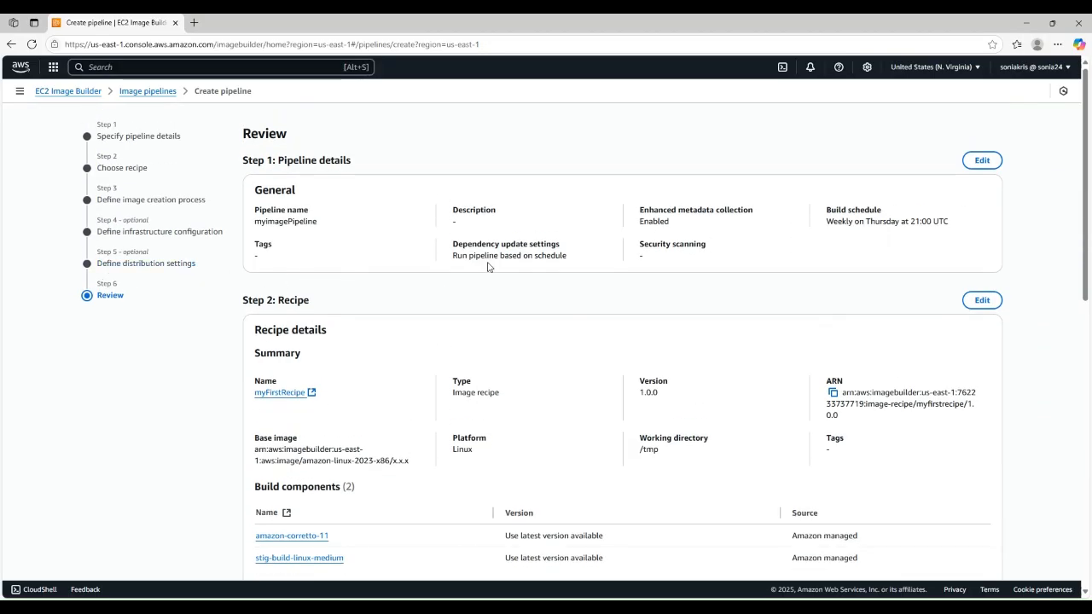
scroll(488, 267, "down", 10)
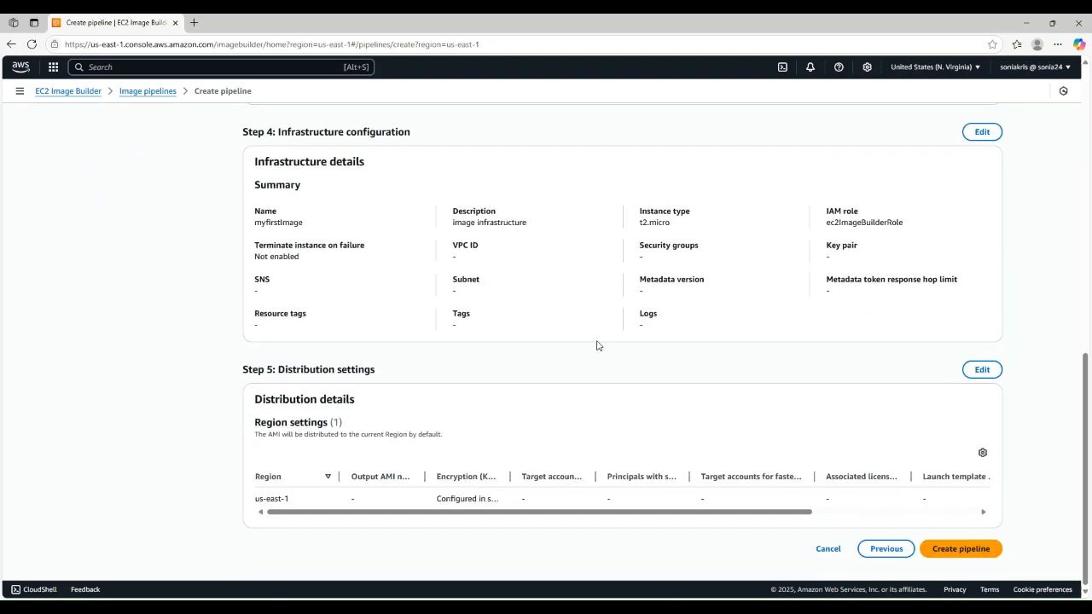
left_click(934, 549)
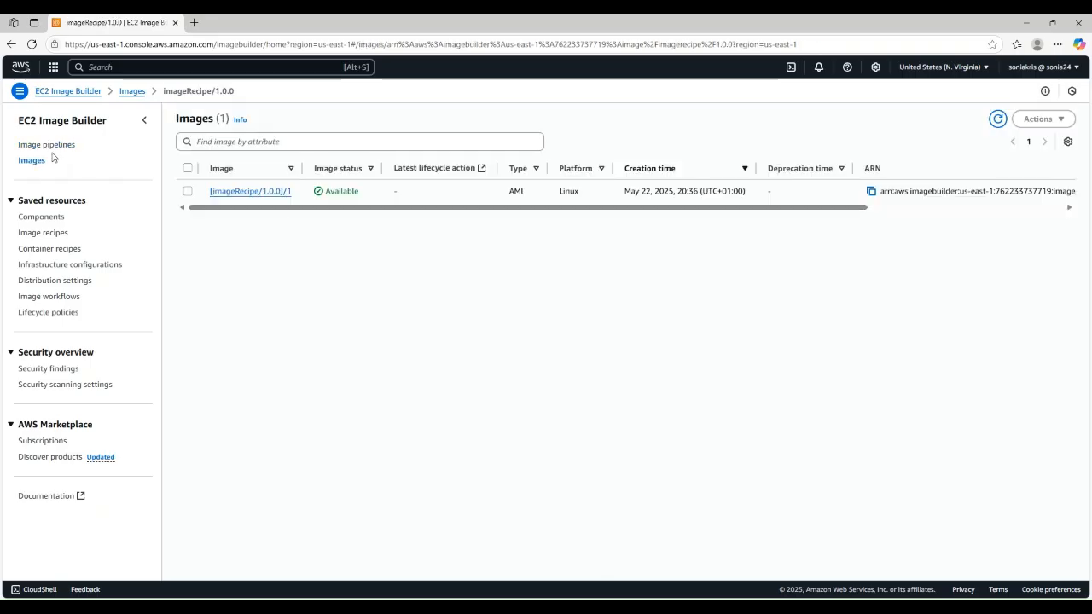
Step: Run myimagePipeline from the list of image pipelines to build the image
left_click(27, 147)
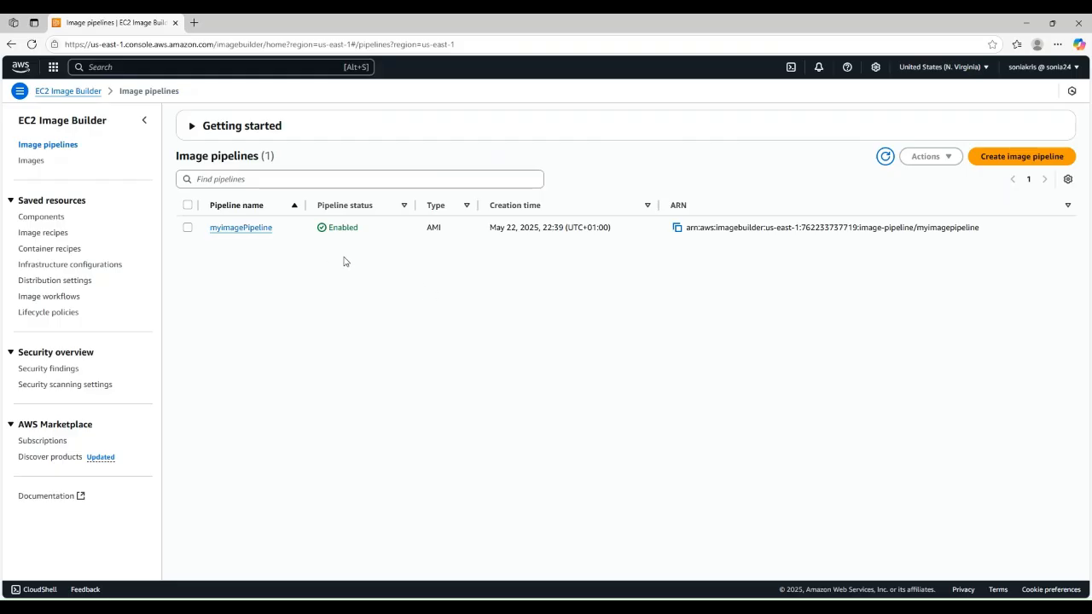
left_click(187, 229)
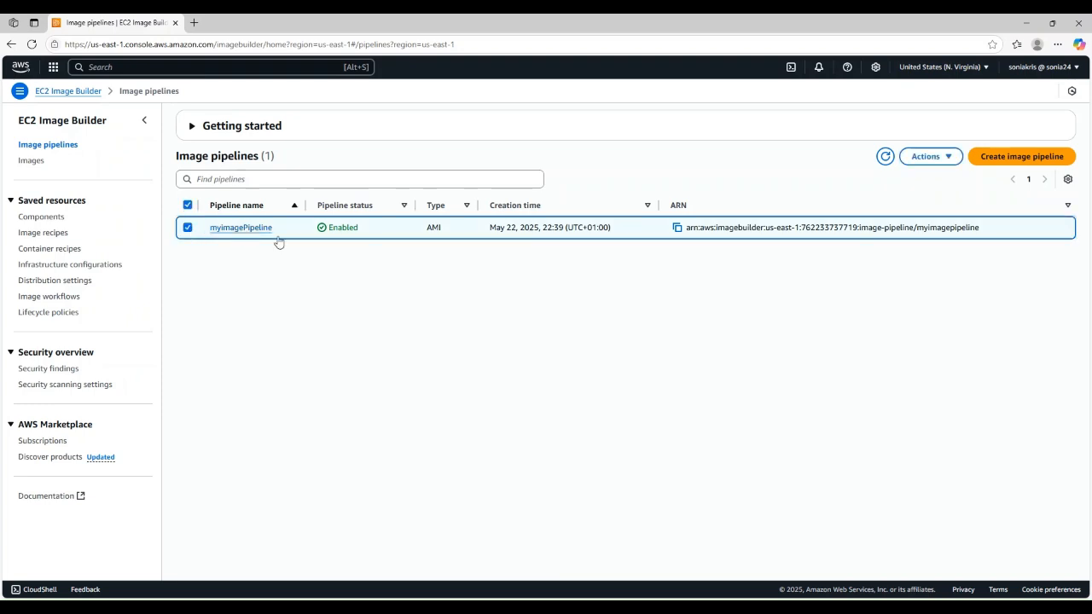
left_click(936, 162)
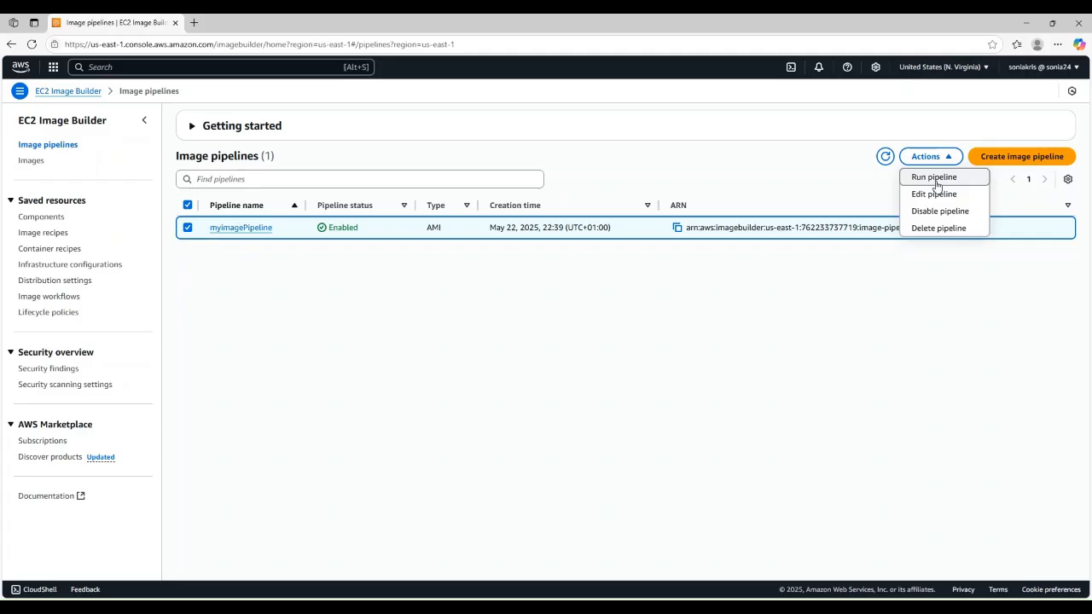
left_click(935, 182)
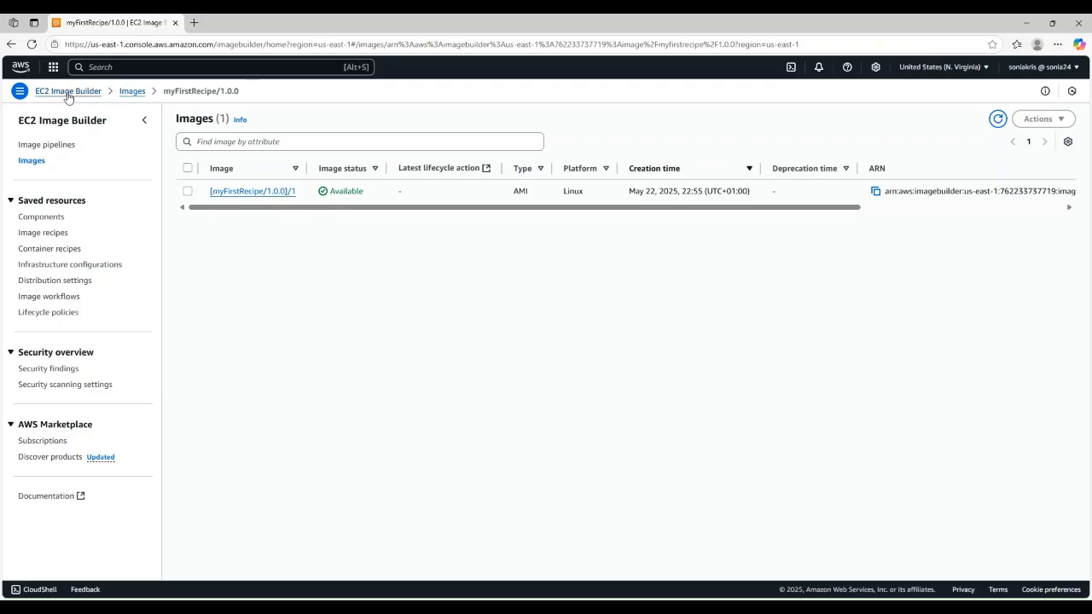
Step: Inspect the details of the AMI built from myFirstRecipe among the EC2 AMIs and open the list of EBS snapshots
left_click(126, 66)
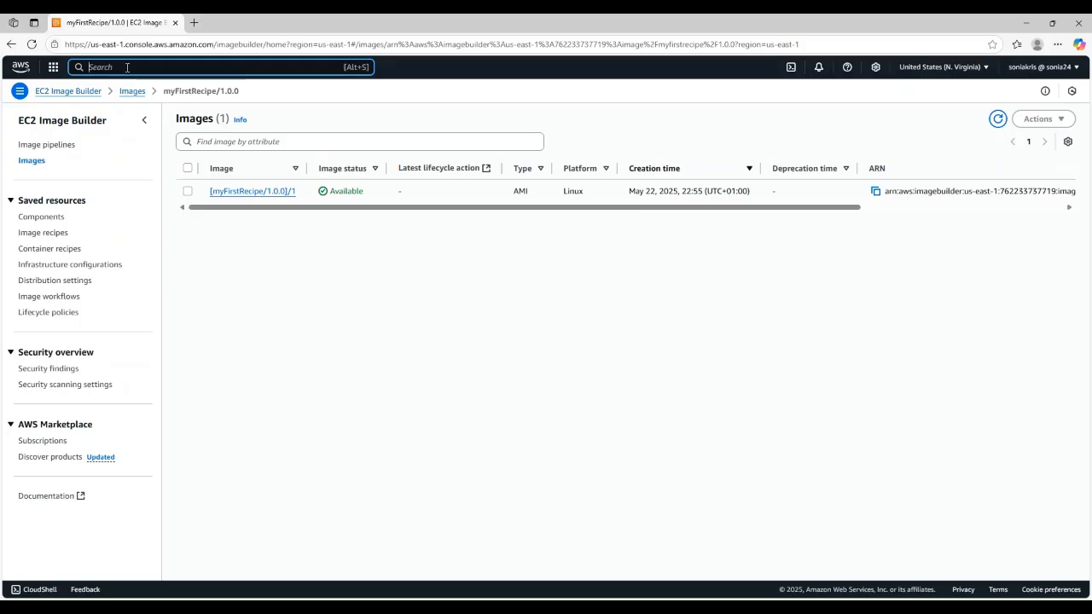
type("ami")
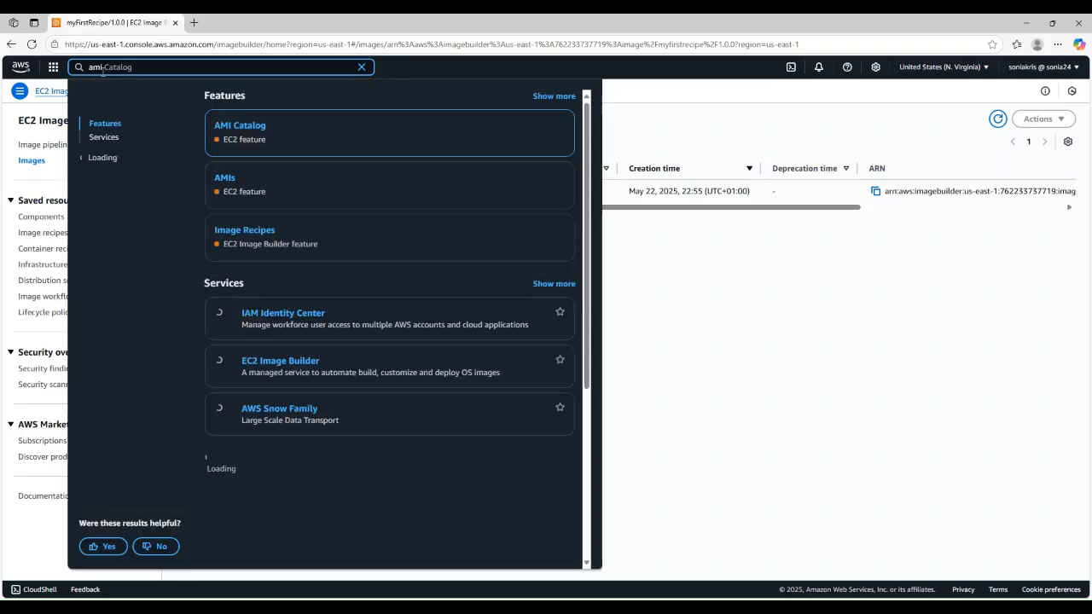
left_click(223, 179)
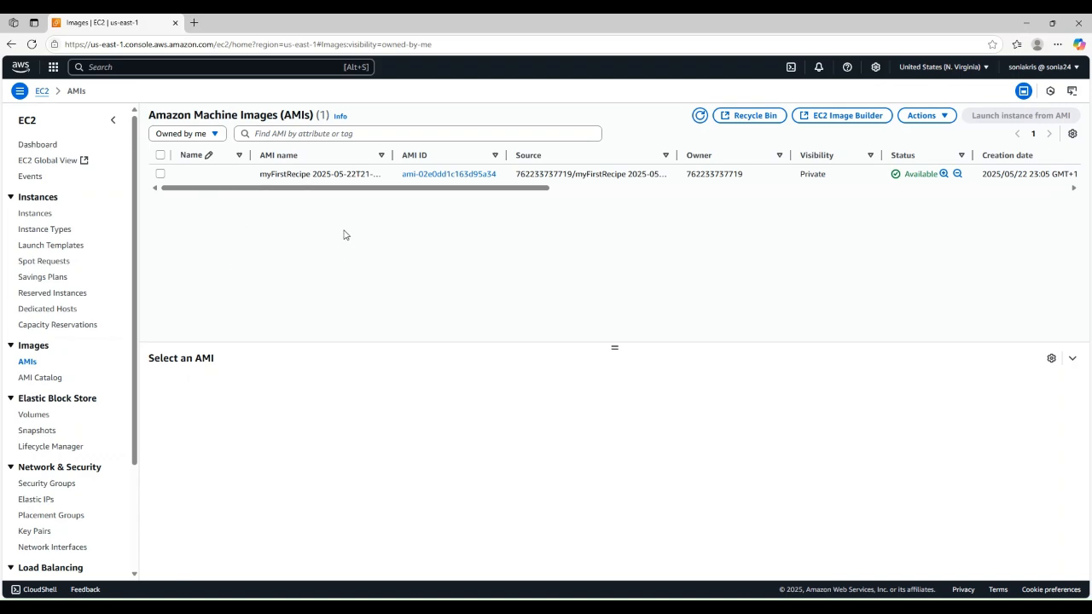
left_click(160, 175)
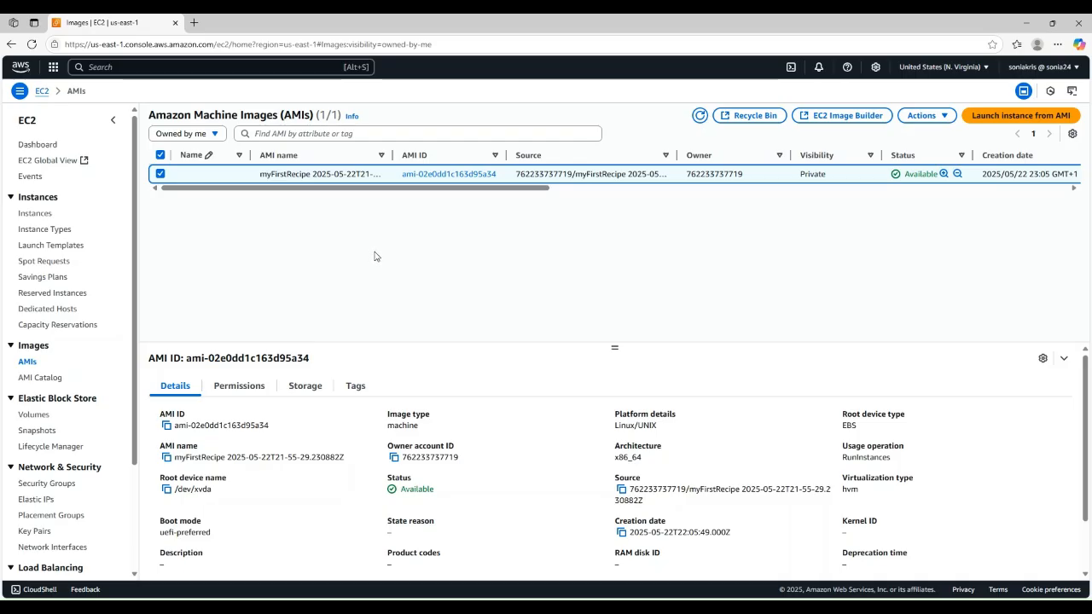
left_click(49, 427)
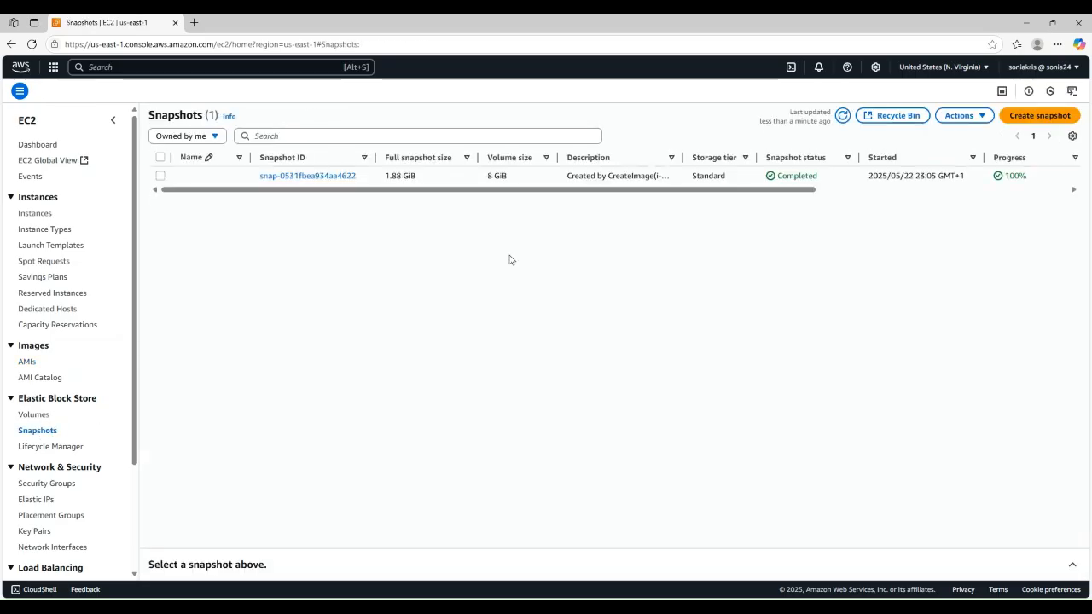